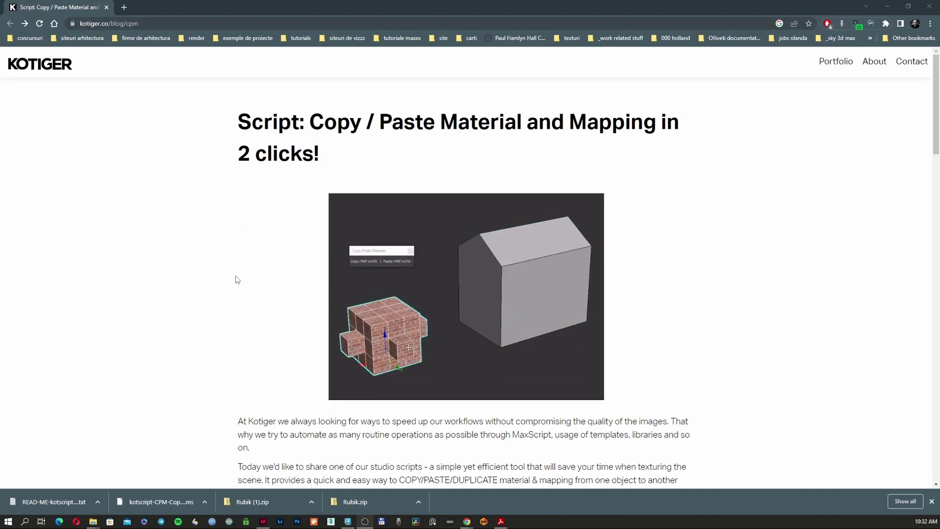
Open the purchase page for the PRO version from the article's Download the script section
scroll(237, 281, "down", 3)
scroll(209, 273, "down", 20)
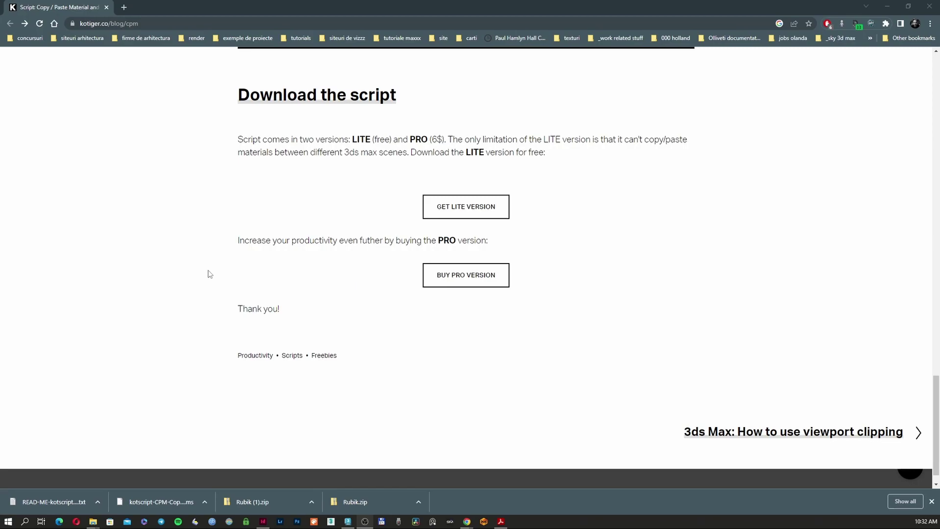
scroll(210, 275, "up", 4)
scroll(212, 272, "down", 2)
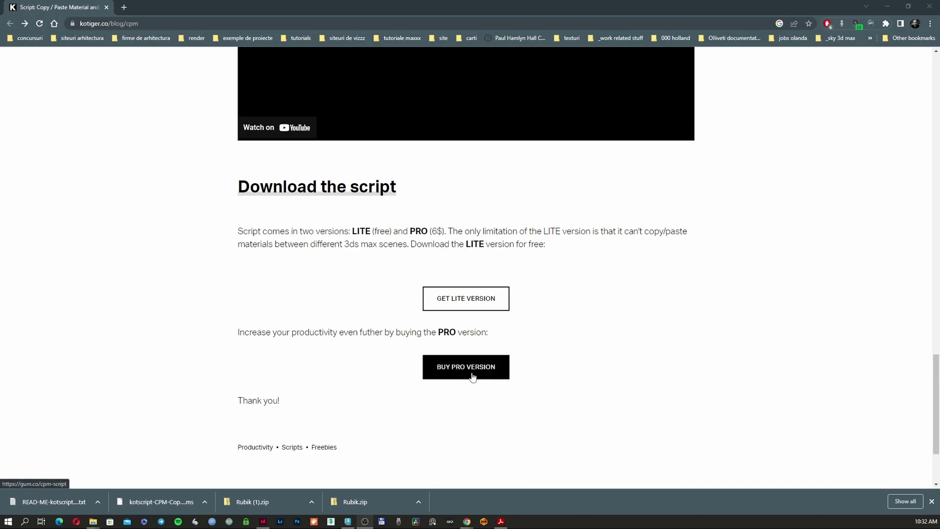
left_click(505, 368)
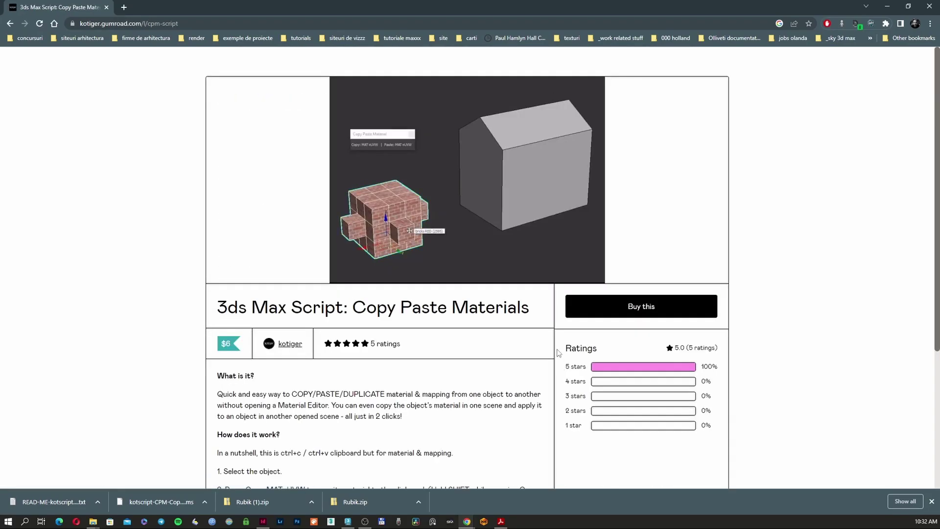
Proceed to checkout for the Copy Paste Materials script and examine the total price including VAT
scroll(495, 352, "down", 2)
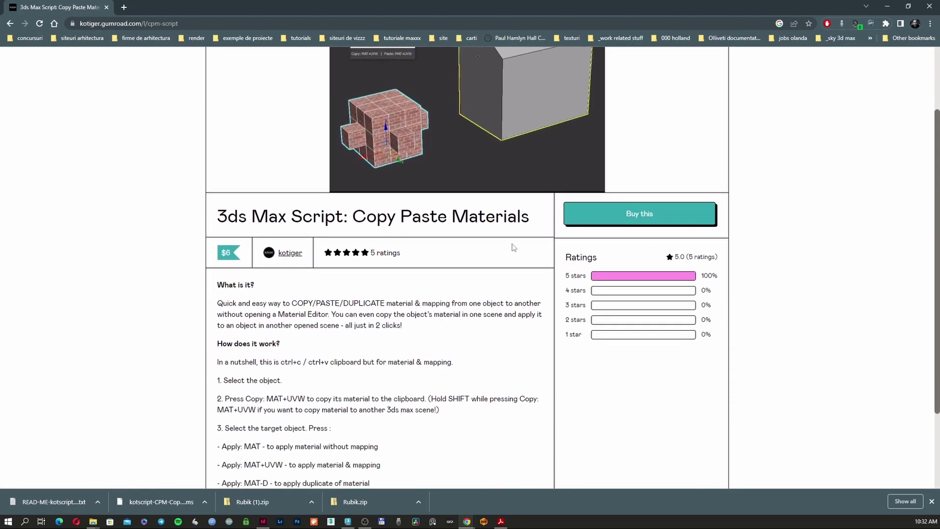
left_click(636, 214)
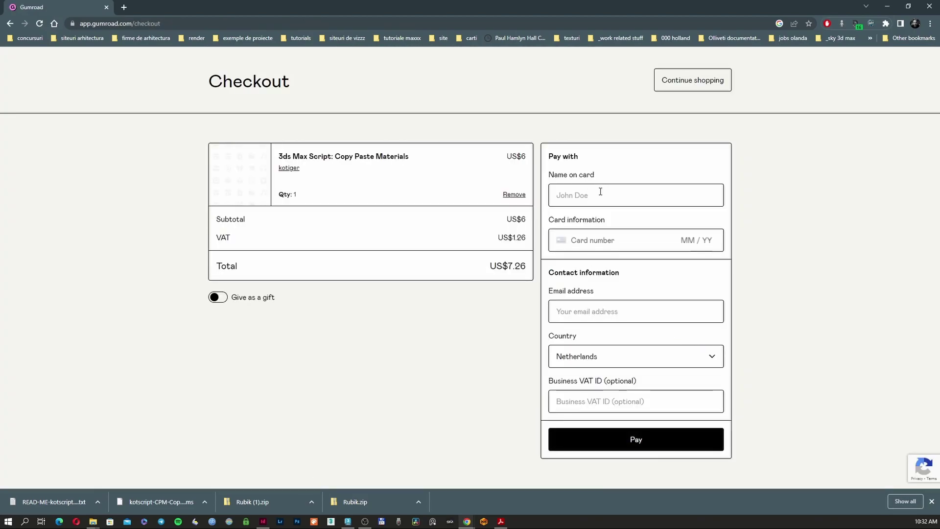
left_click(600, 192)
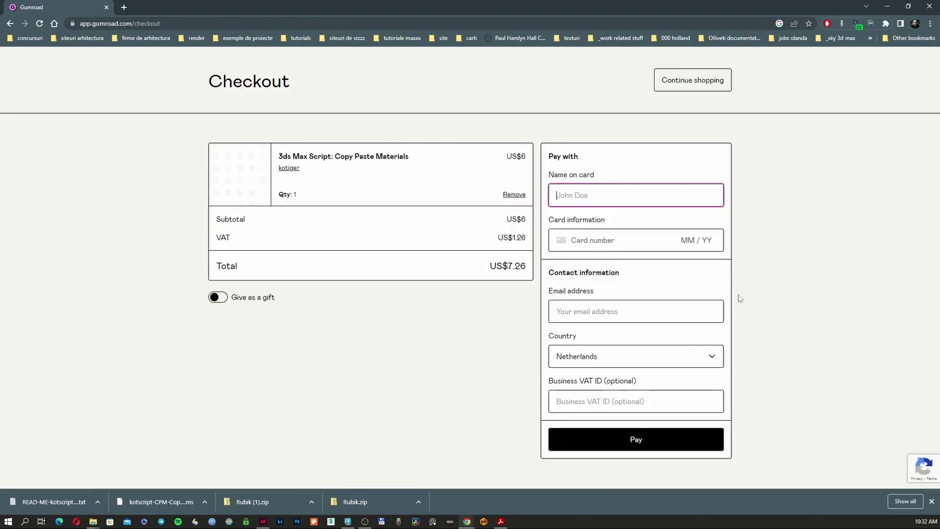
left_click_drag(504, 266, 565, 269)
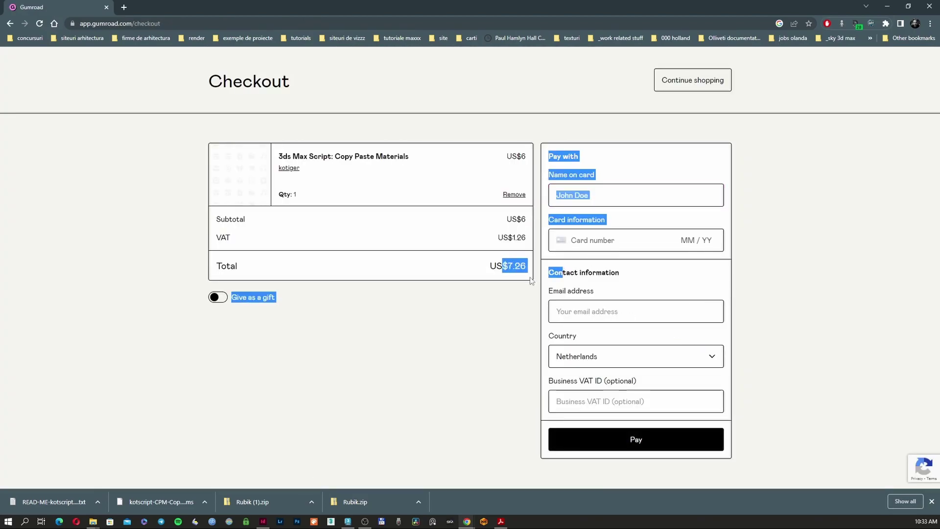
left_click(497, 306)
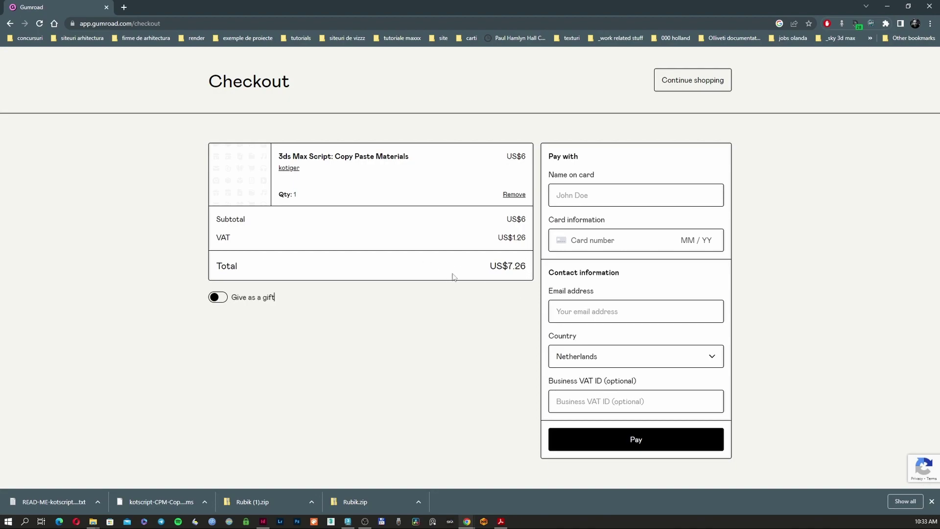
Switch from the browser to the Copy and paste Materials folder and widen its Name column to fit the full file names
left_click(887, 6)
left_click(888, 6)
left_click(889, 6)
double_click(507, 109)
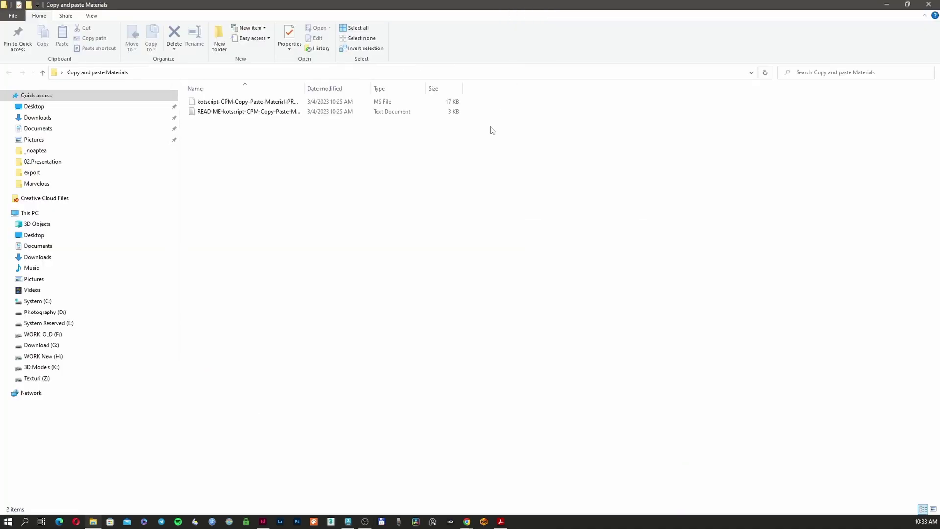
left_click_drag(305, 89, 442, 83)
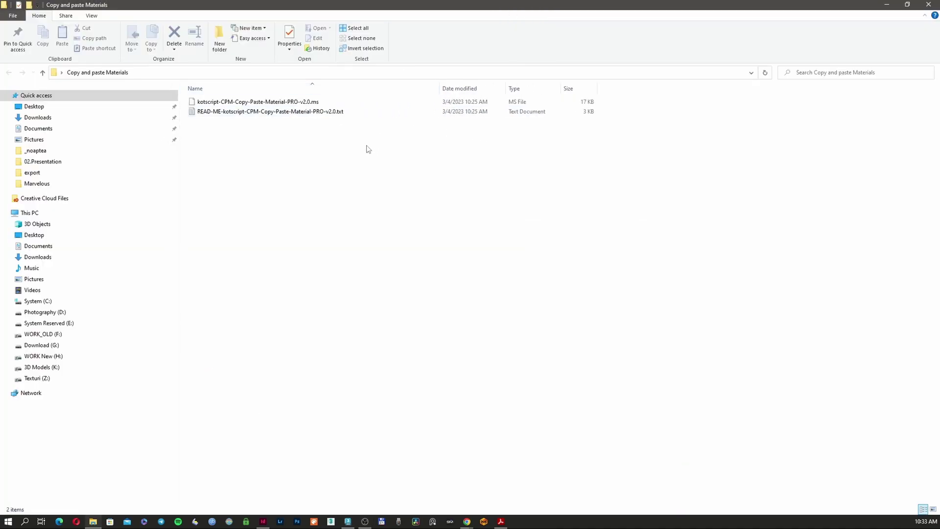
Read the usage and installation notes in READ-ME-kotscript-CPM-Copy-Paste-Material-PRO-v2.0.txt, clearing the text window from view when done
double_click(311, 112)
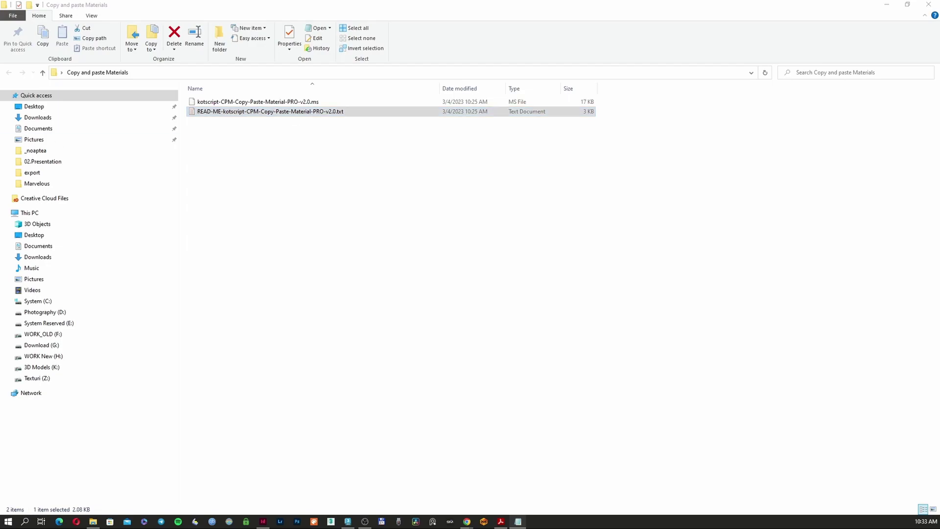
left_click_drag(0, 152, 629, 73)
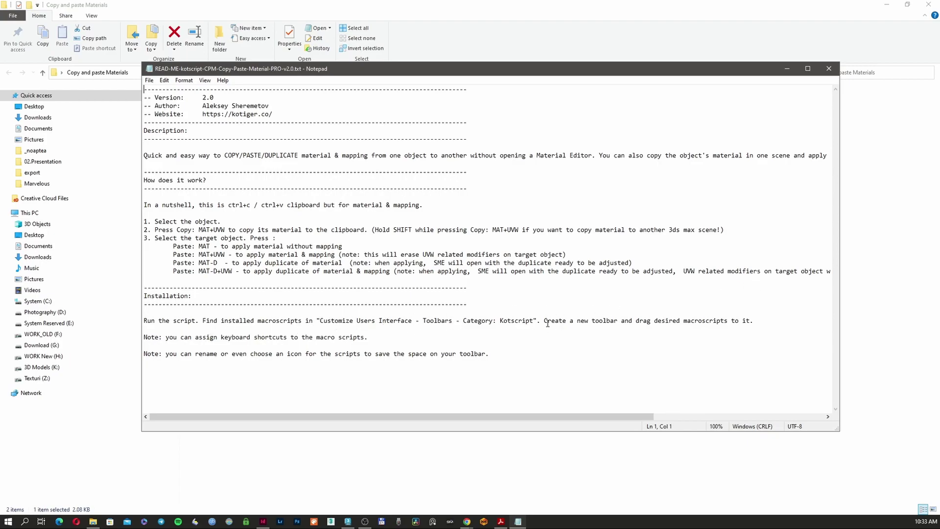
key("alt+F4")
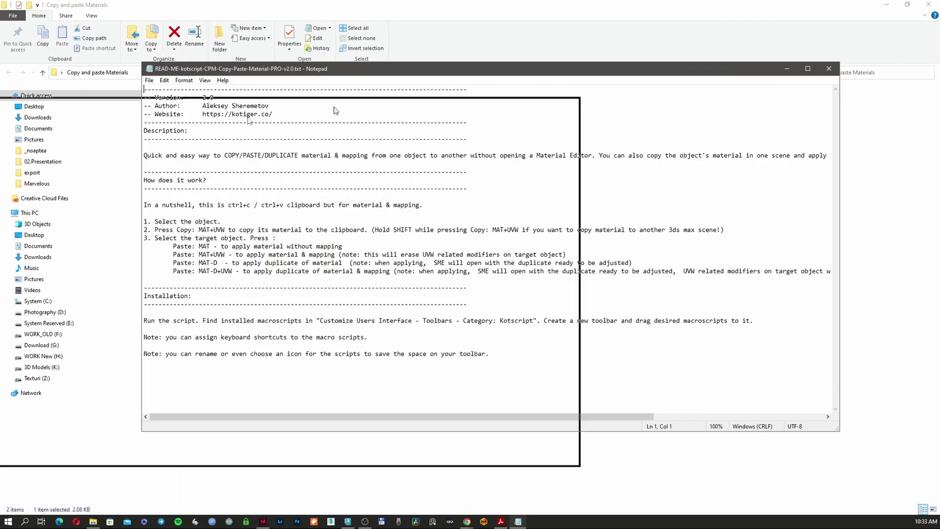
Install kotscript-CPM-Copy-Paste-Material-PRO-v2.0.ms by dropping it from the folder into the 3ds Max viewport
left_click(310, 102)
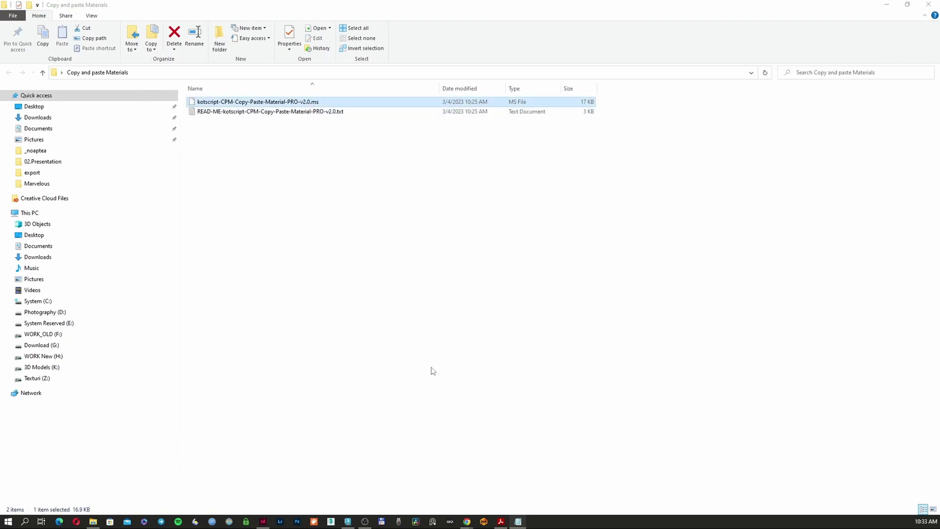
left_click(348, 521)
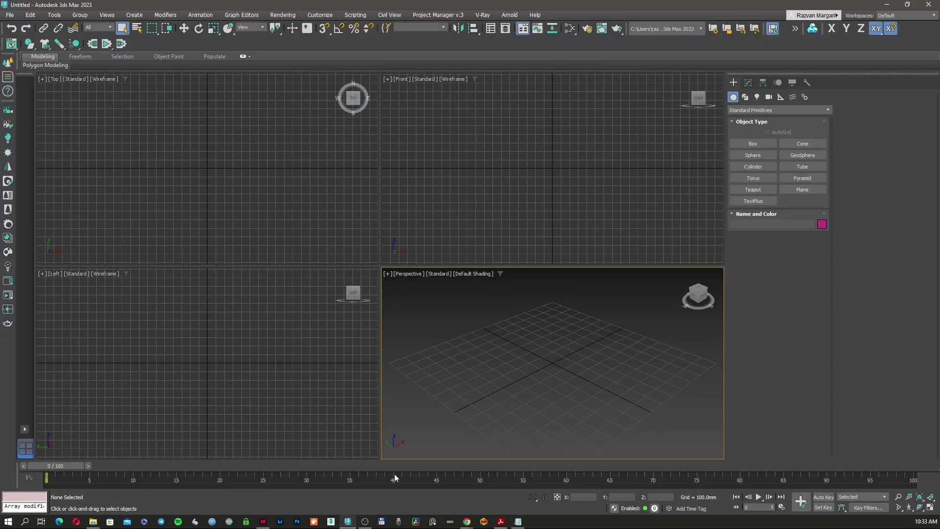
left_click(94, 522)
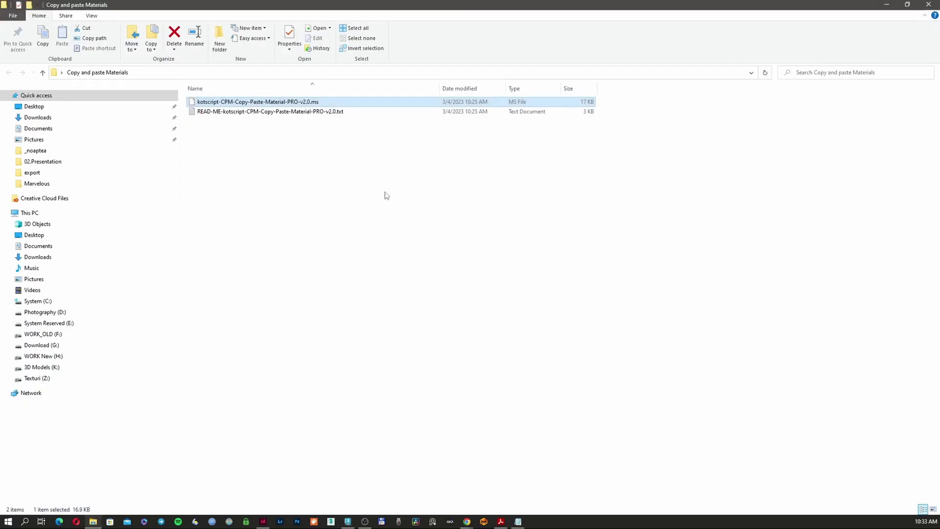
double_click(475, 4)
left_click_drag(456, 104, 777, 61)
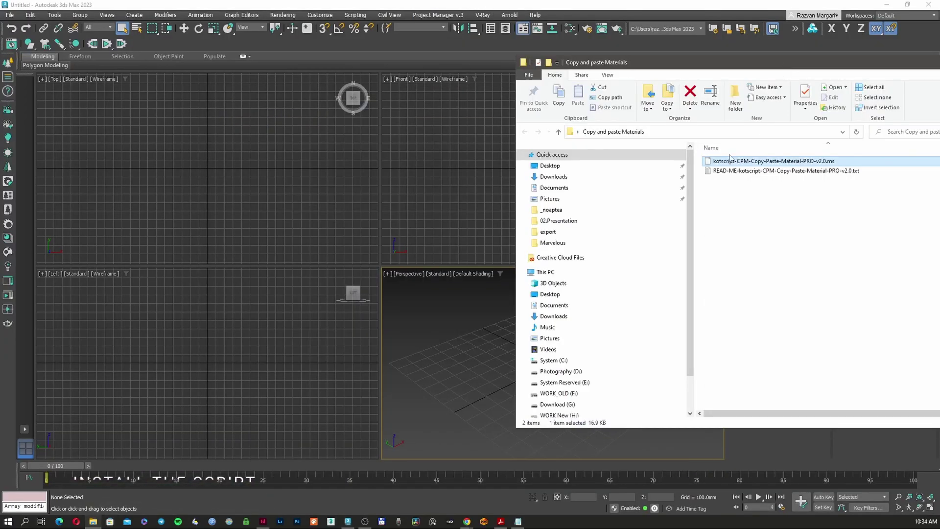
left_click_drag(746, 163, 482, 318)
left_click(540, 302)
Open the toolbar customization settings and list the actions in the Kotscript category
left_click(319, 15)
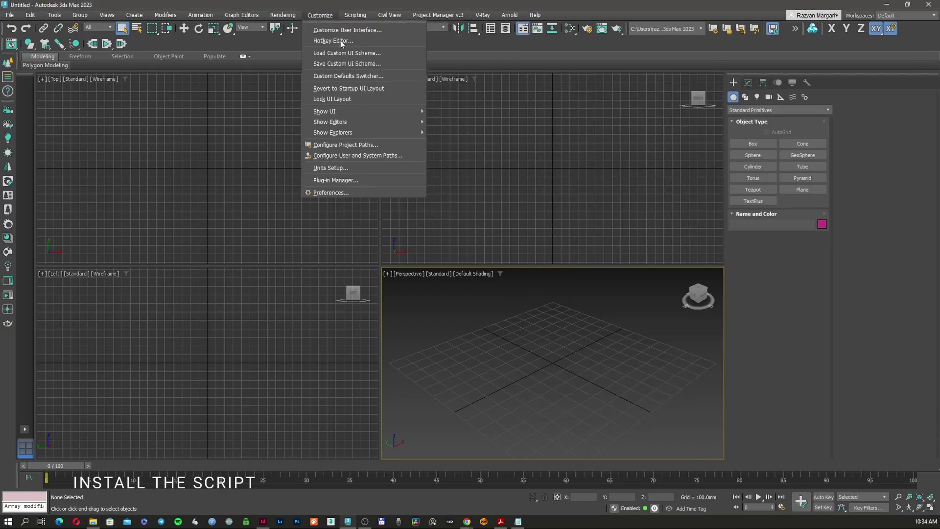
left_click(348, 30)
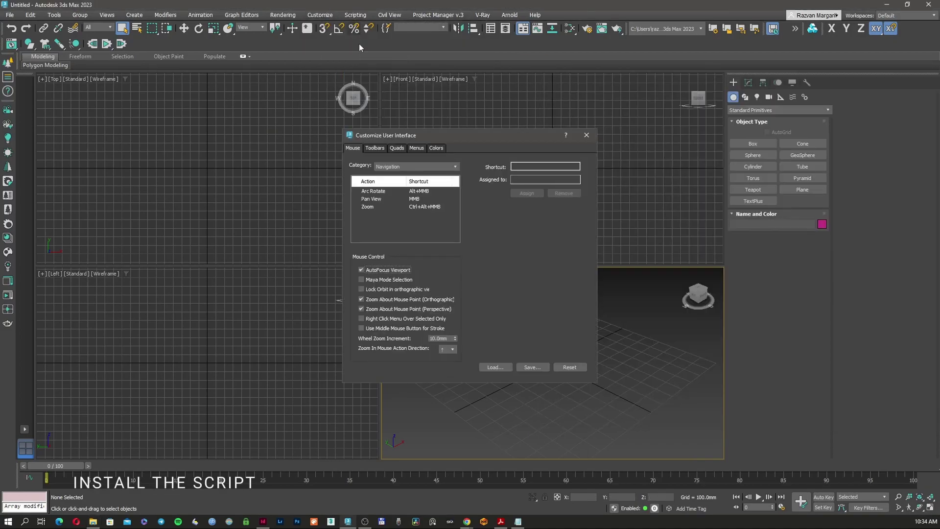
left_click(375, 148)
left_click(414, 179)
scroll(407, 253, "down", 3)
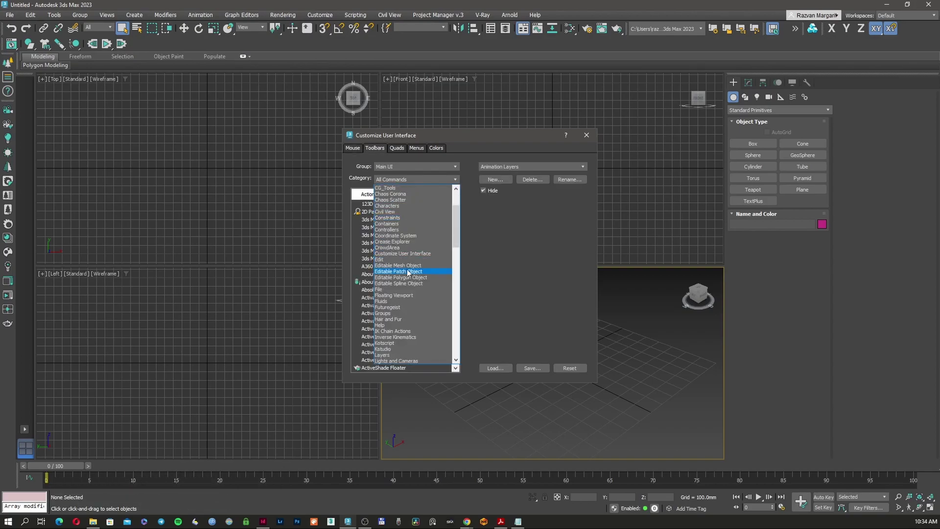
left_click(385, 343)
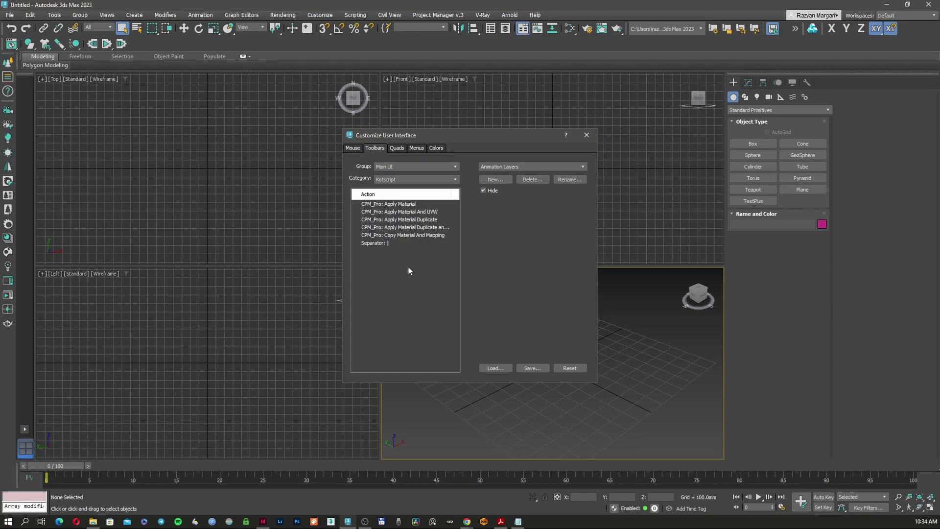
Create a new custom toolbar for the script actions
left_click(500, 180)
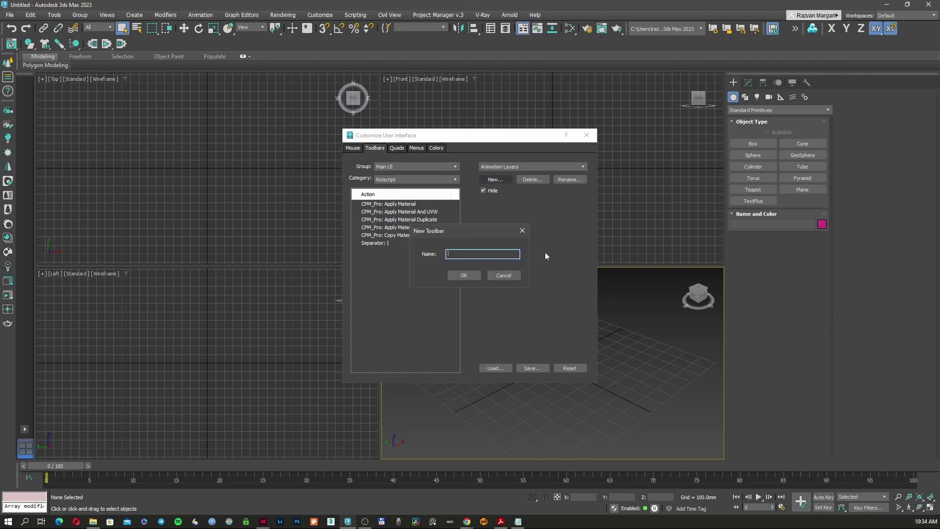
left_click_drag(474, 231, 584, 221)
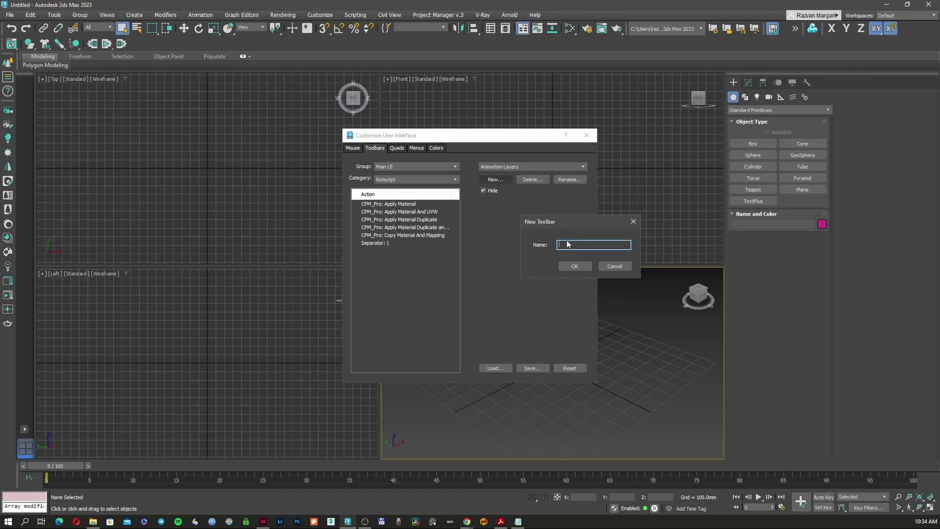
key("Return")
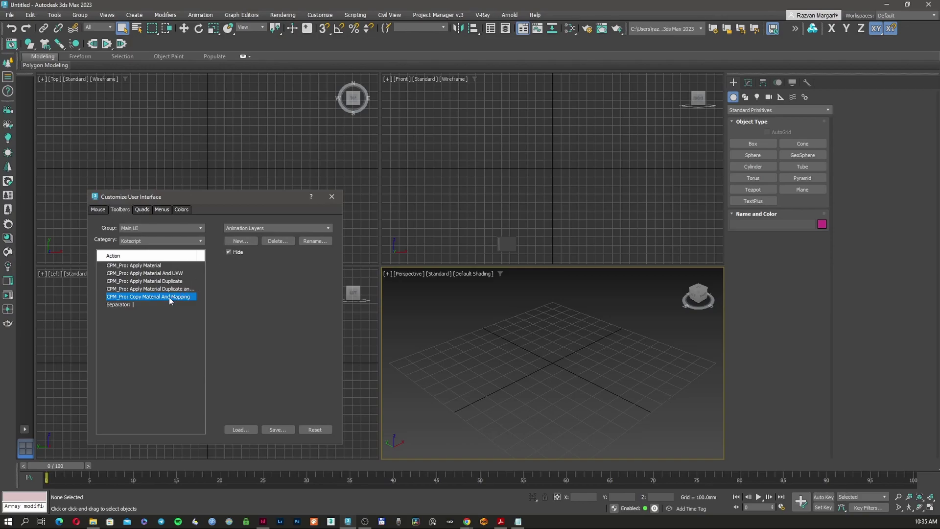
Add the CPM_Pro Copy Material And Mapping and Apply Material And UVW actions to the toolbar, and close the customization dialog
left_click_drag(169, 297, 511, 247)
left_click_drag(175, 274, 152, 44)
left_click(335, 199)
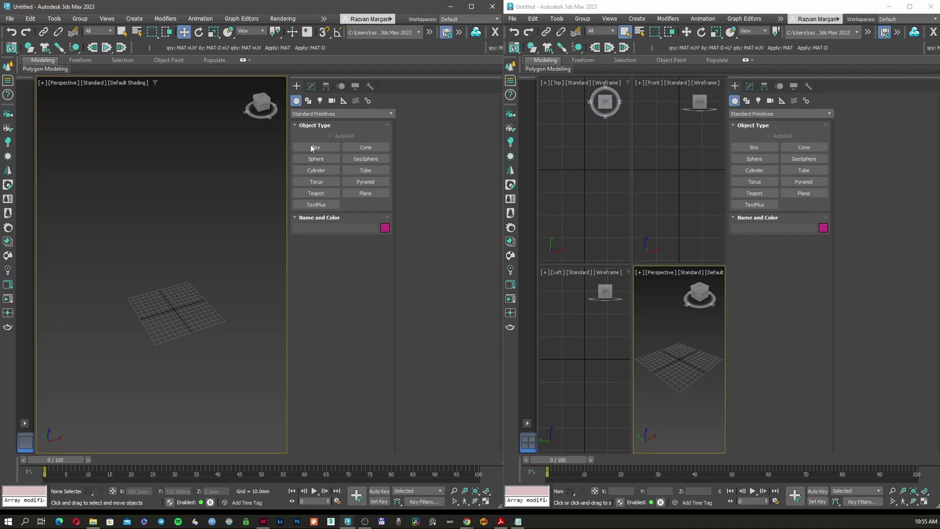
Create a box about 171 mm long, 98 mm wide and 185 mm high in the first scene's Perspective viewport
left_click(312, 148)
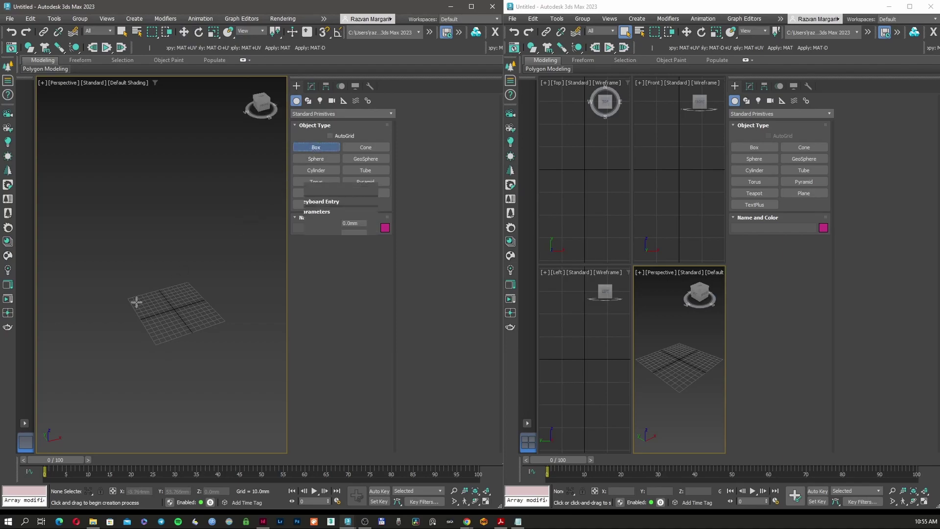
left_click_drag(120, 315, 98, 384)
left_click(98, 299)
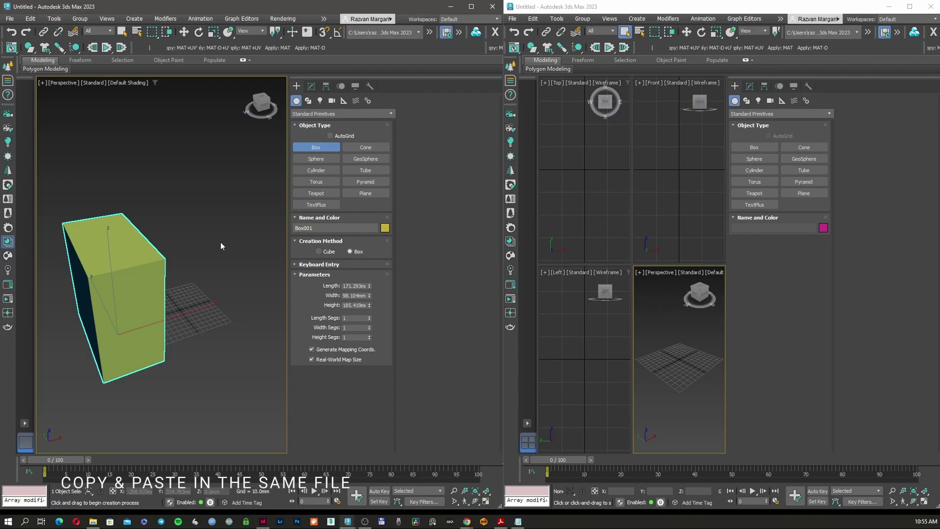
Assign the Brick New Red material from the Corona Material Library's Masonry category to the box, and close the library
left_click(35, 155)
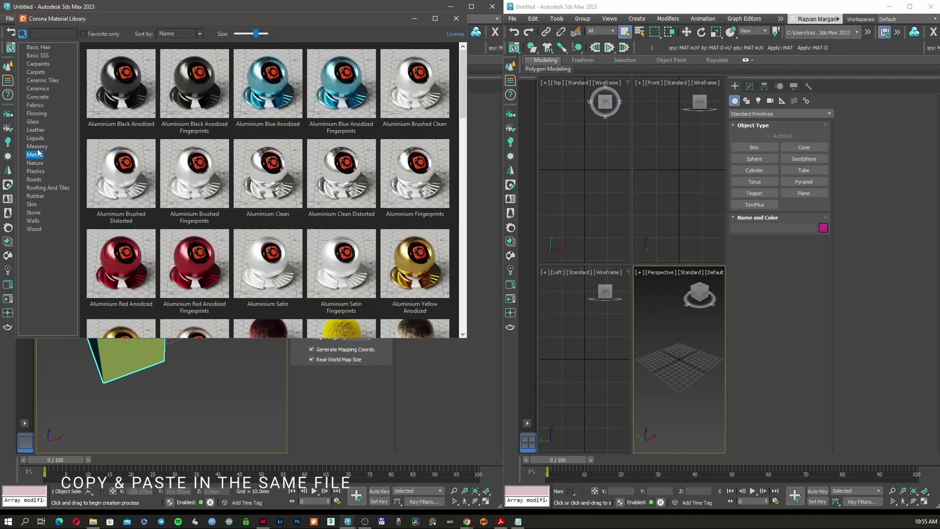
left_click(38, 148)
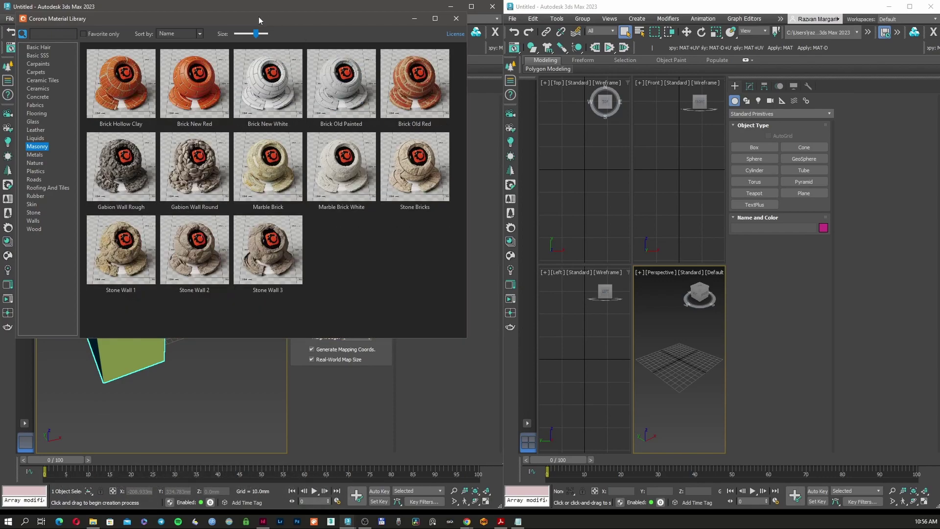
left_click_drag(247, 21, 431, 59)
left_click(386, 124)
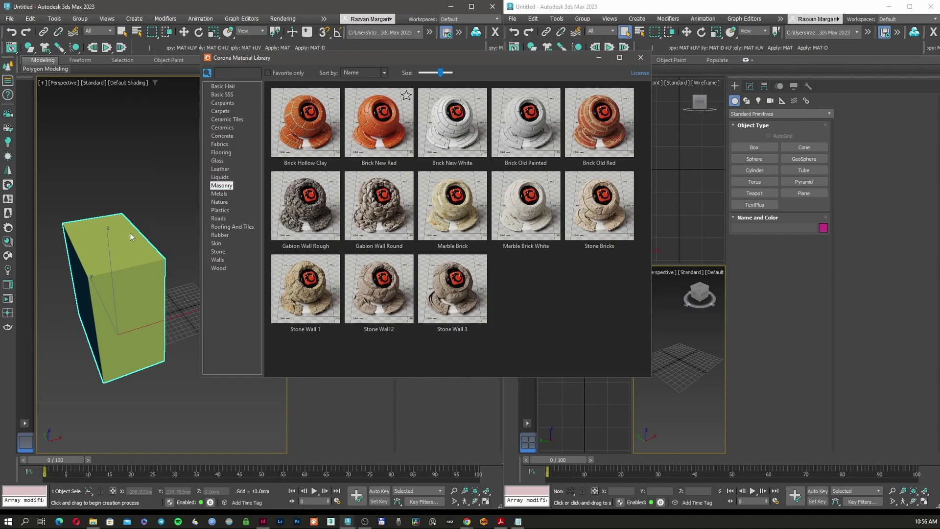
right_click(379, 129)
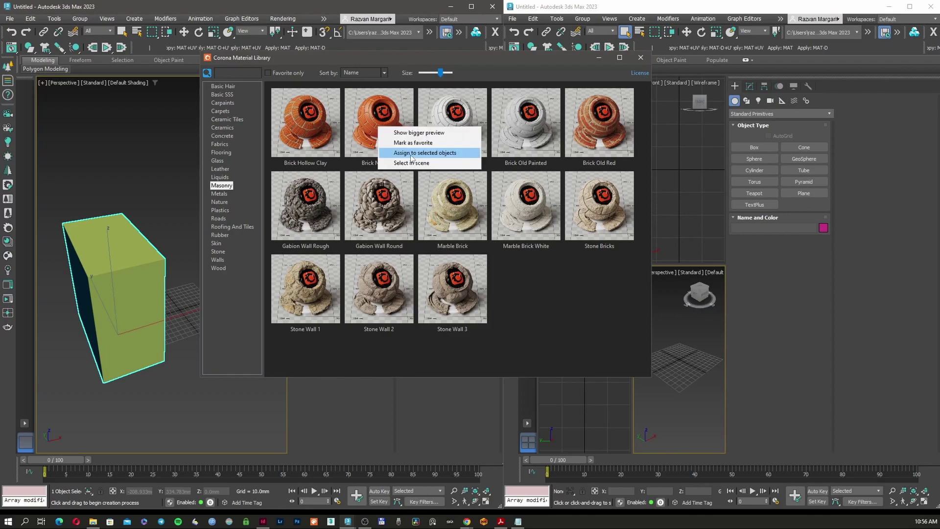
left_click(411, 154)
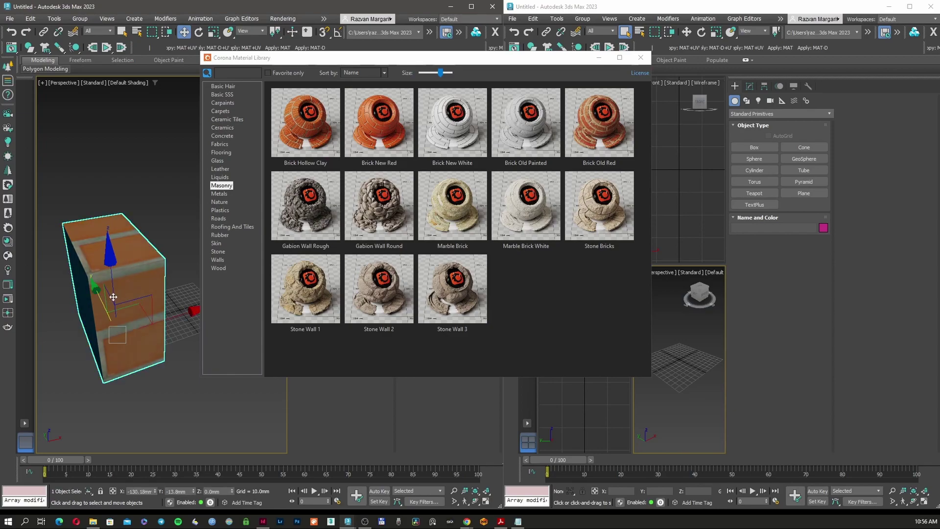
right_click(370, 135)
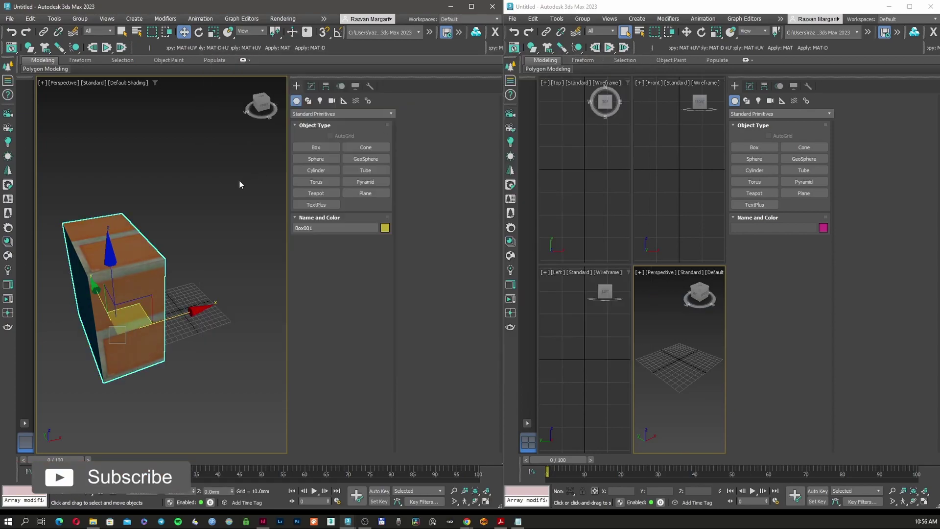
left_click(200, 189)
left_click(132, 236)
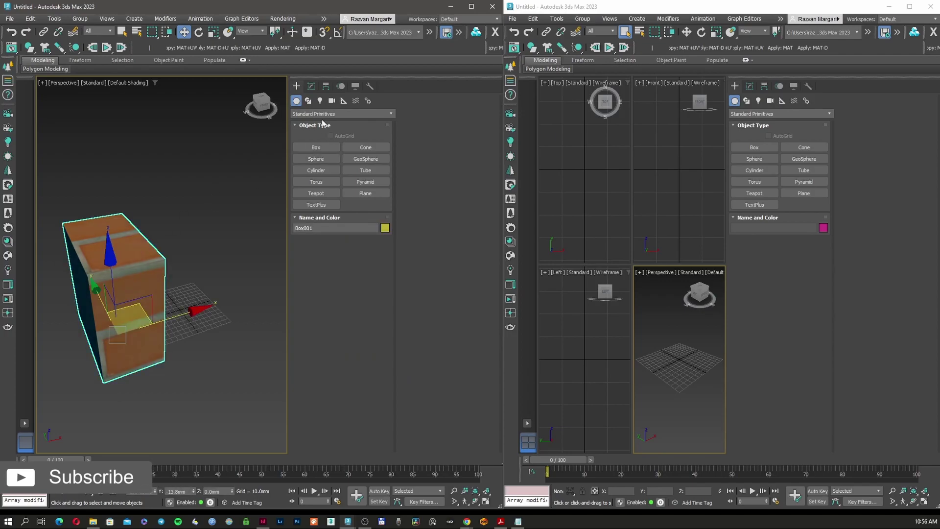
Resize the brick box to about 577 mm long, 902 mm wide and 932 mm high
left_click(311, 86)
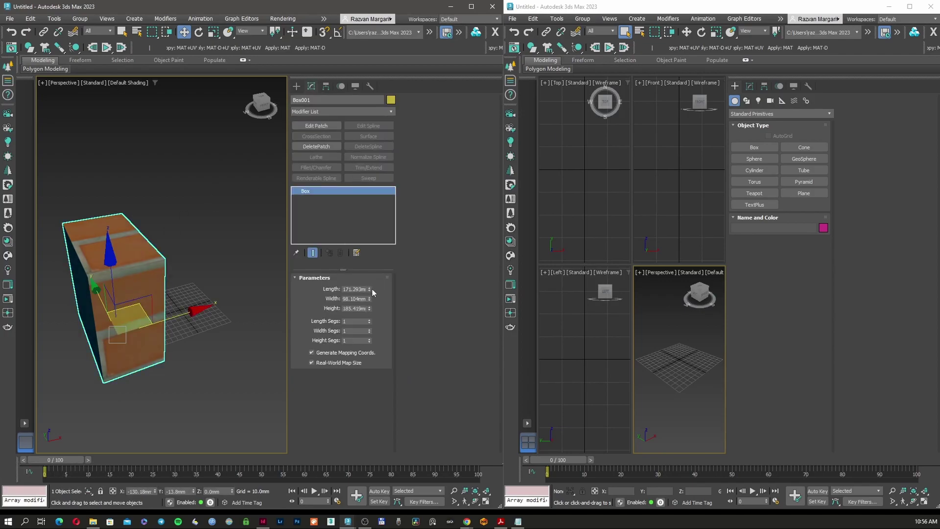
left_click_drag(369, 289, 373, 186)
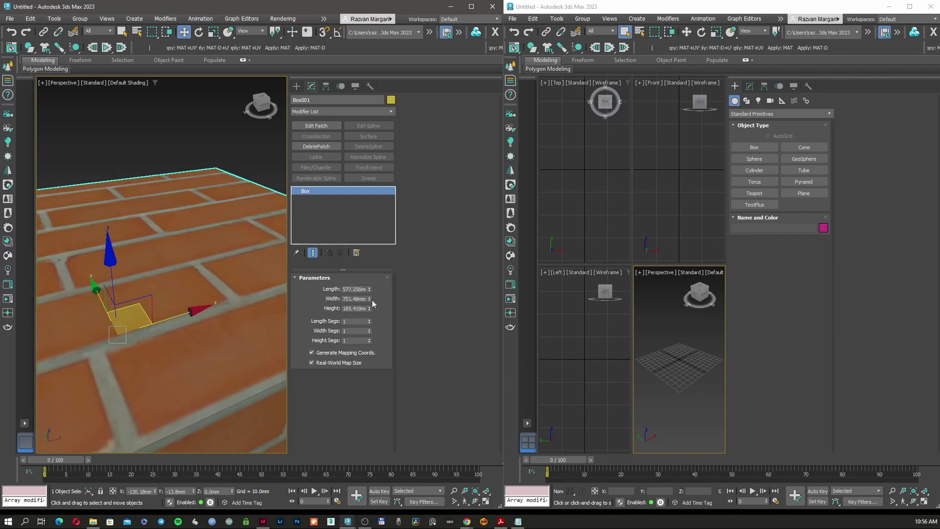
left_click_drag(369, 308, 370, 255)
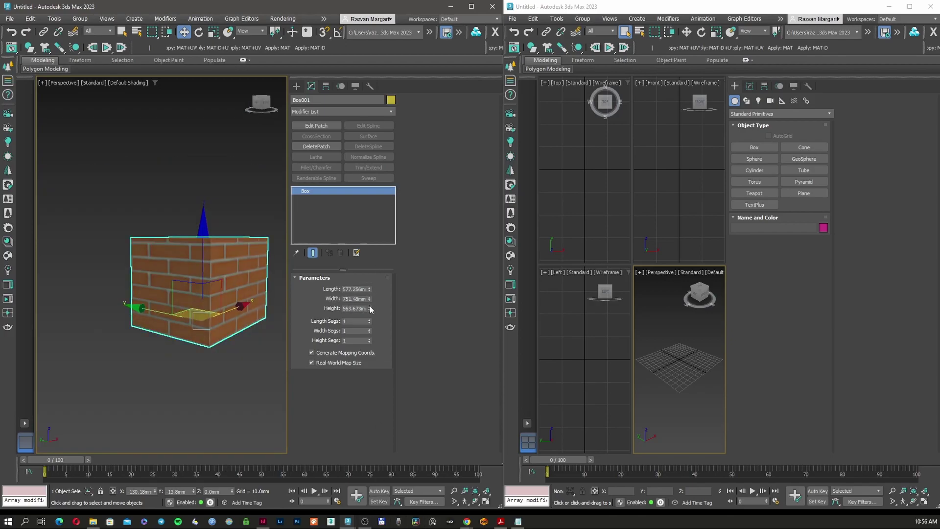
left_click_drag(370, 300, 371, 280)
middle_click_drag(243, 263, 207, 282, "alt")
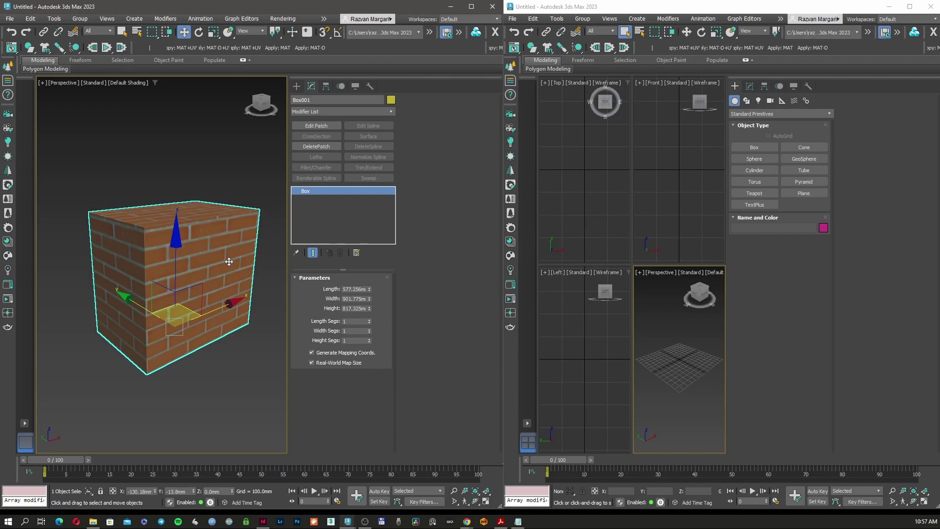
mouse_move(179, 287)
middle_mouse_down()
mouse_move(164, 293)
mouse_move(180, 296)
middle_mouse_up()
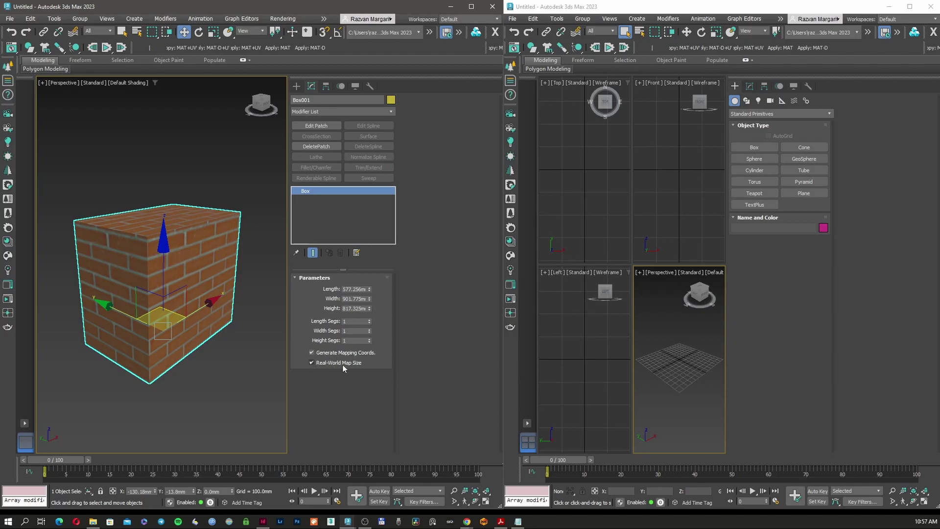
middle_click_drag(178, 292, 176, 298)
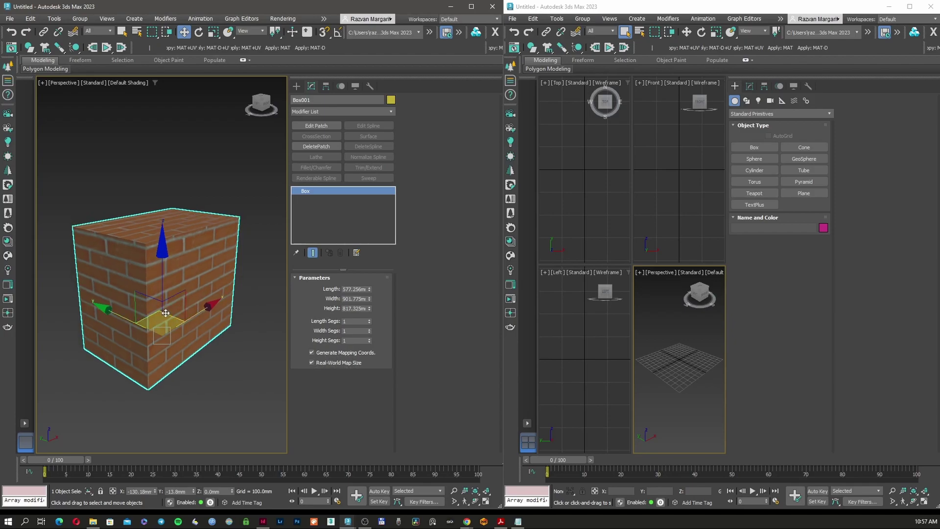
left_click_drag(369, 308, 370, 300)
middle_click_drag(214, 282, 188, 309)
scroll(151, 307, "down", 3)
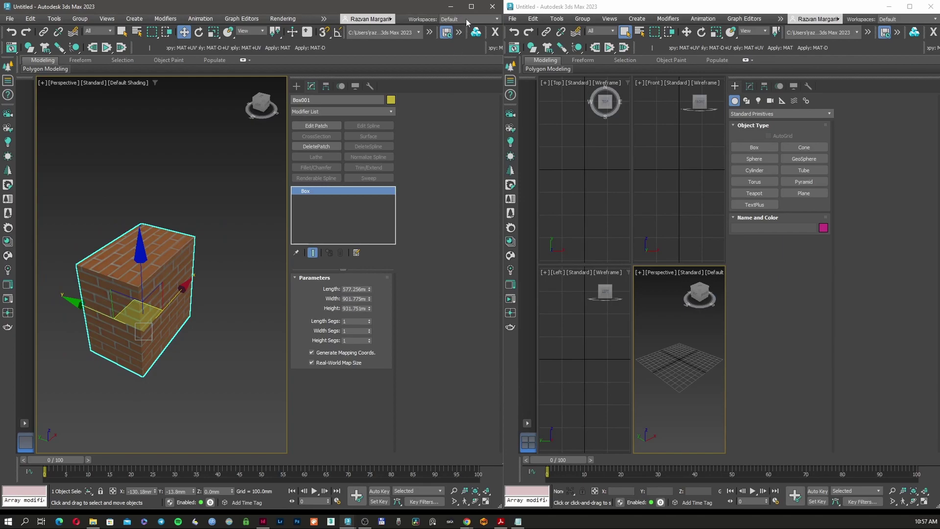
Enlarge the first scene's window and create a teapot with a radius of about 679 mm beside the brick box
left_click(471, 7)
left_click(733, 82)
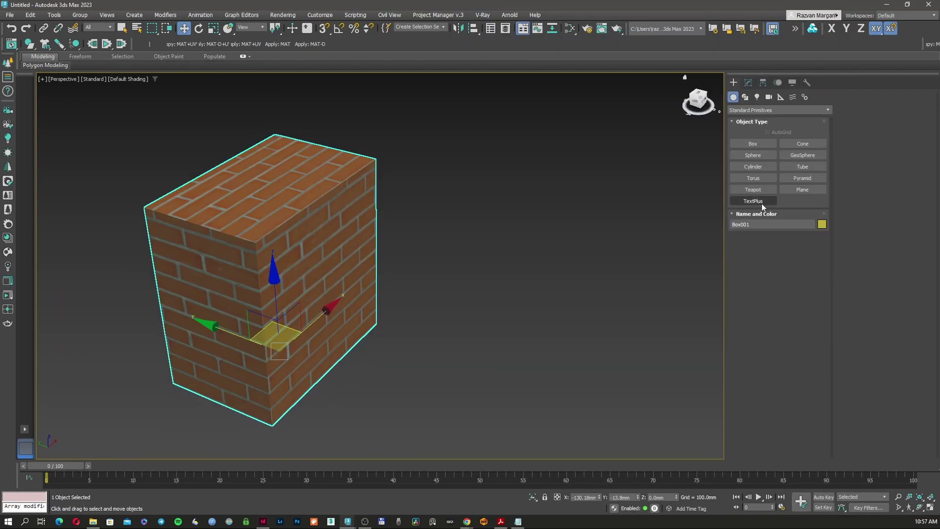
left_click(762, 201)
left_click(753, 189)
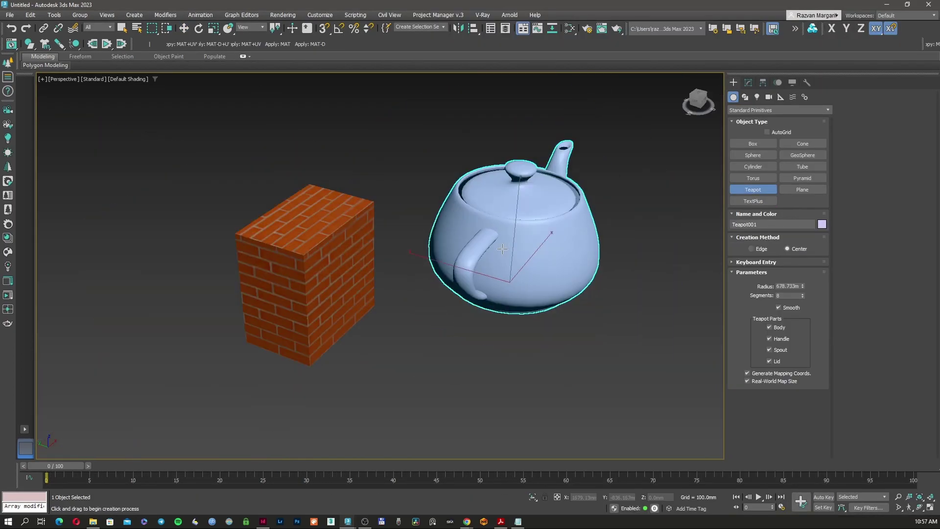
key("w")
scroll(487, 252, "up", 4)
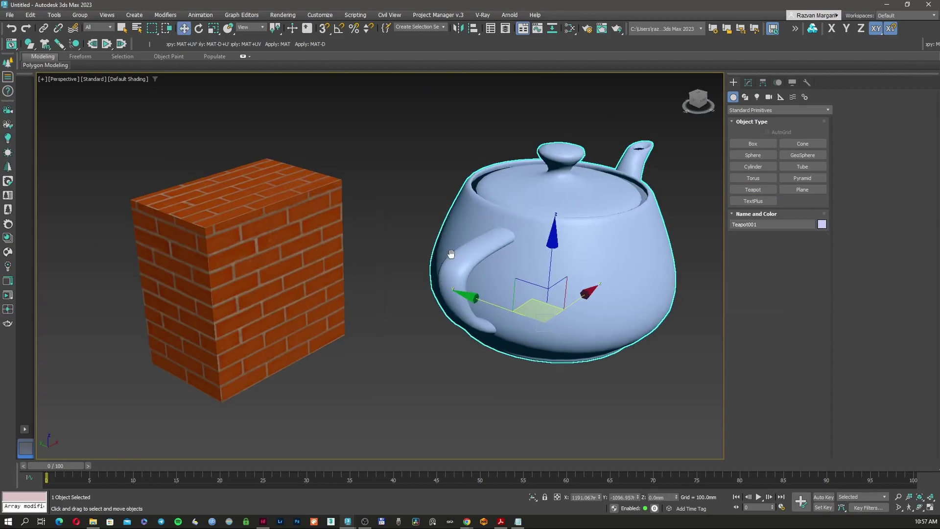
Try to assign the Brick New Red material to the teapot from the Slate Material Editor, and close the editor
left_click(341, 148)
left_click(288, 211)
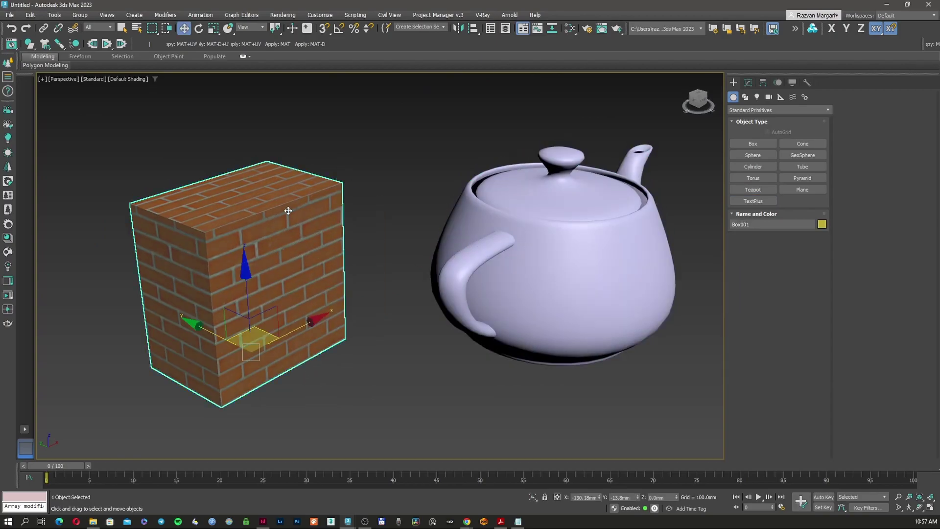
left_click(384, 214)
left_click(272, 241)
key("m")
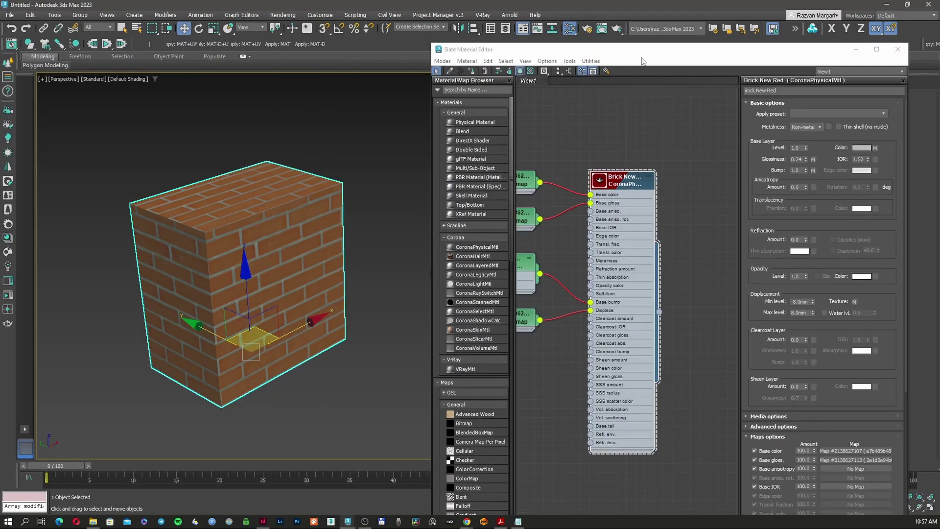
left_click_drag(648, 48, 448, 73)
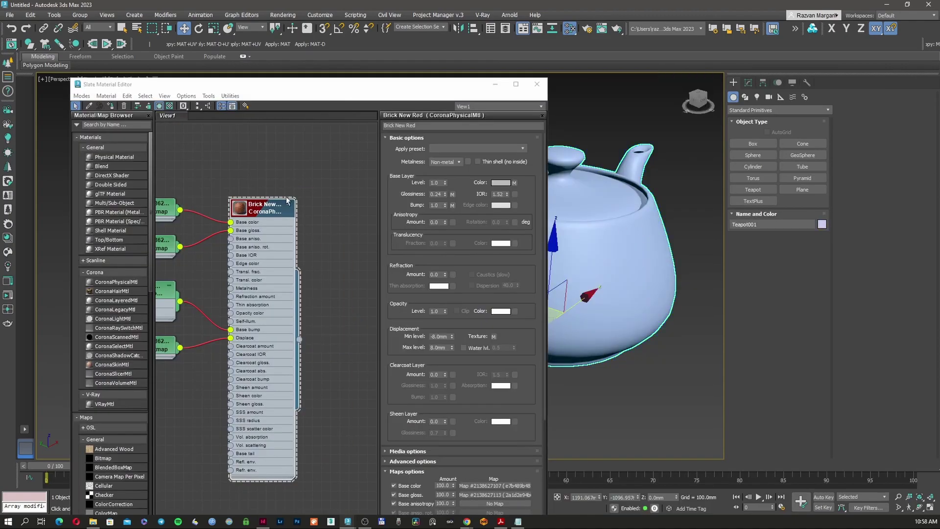
left_click_drag(286, 196, 564, 186)
middle_click_drag(587, 211, 589, 212)
key("ctrl+z")
left_click(530, 89)
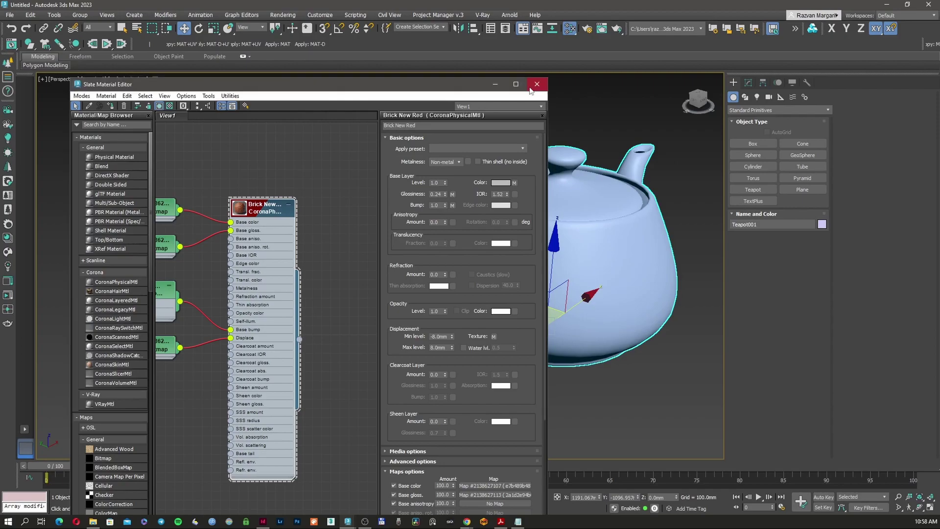
left_click(537, 84)
Copy the brick box's material and mapping with CPM_Pro and paste them onto the teapot with Apply Material Duplicate and UVW
left_click(413, 222)
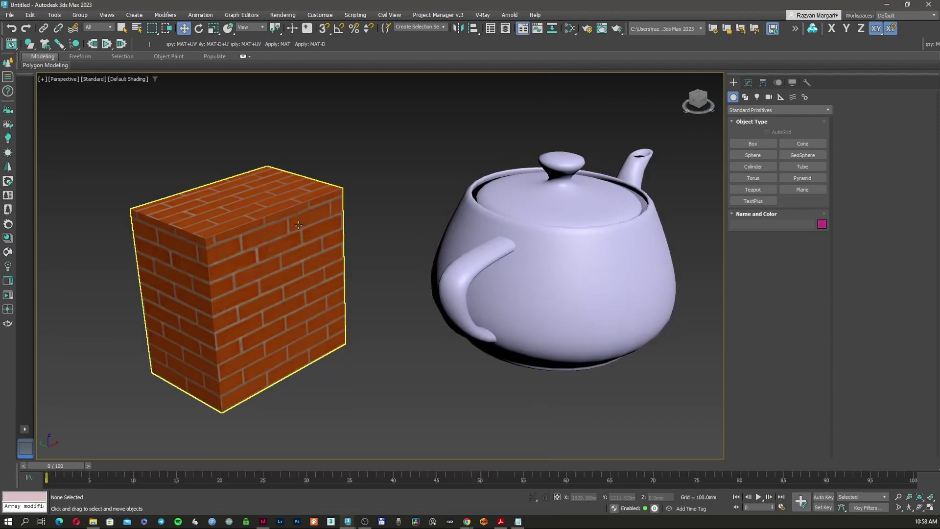
left_click(299, 225)
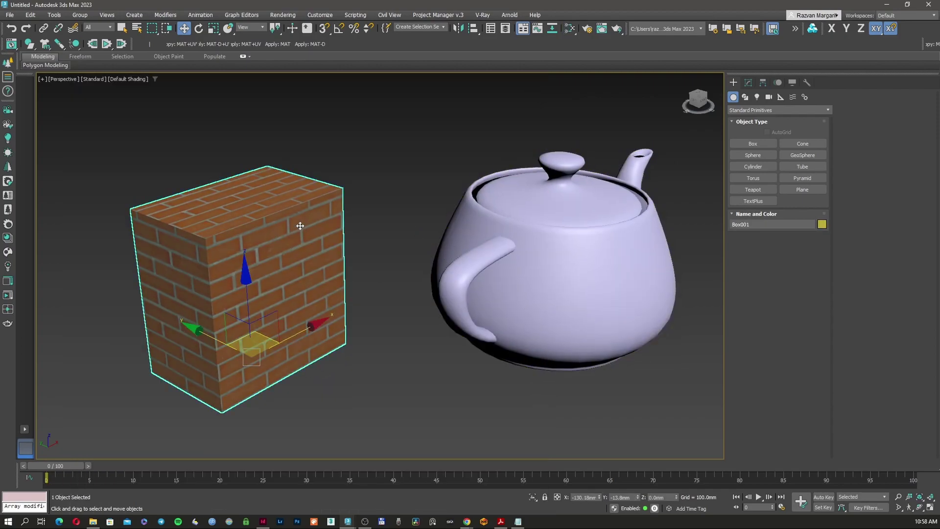
left_click(180, 46)
left_click(566, 230)
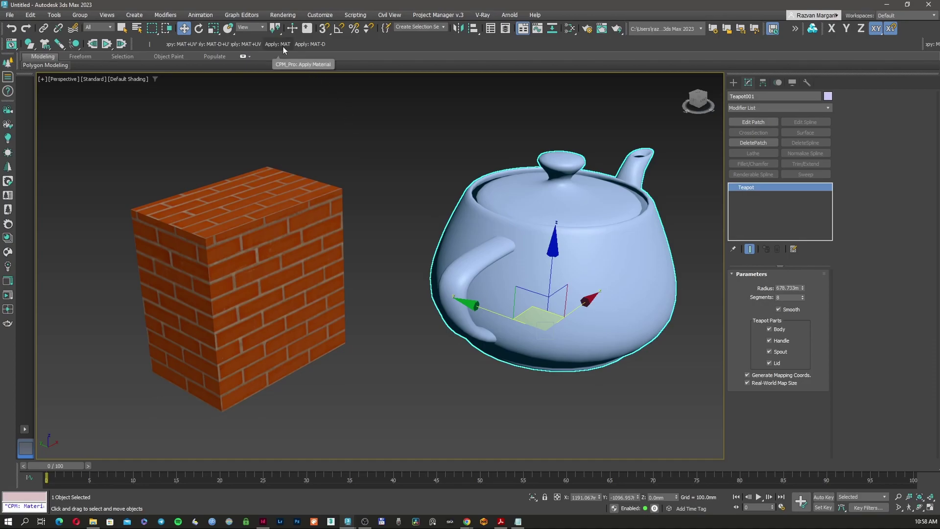
left_click(214, 45)
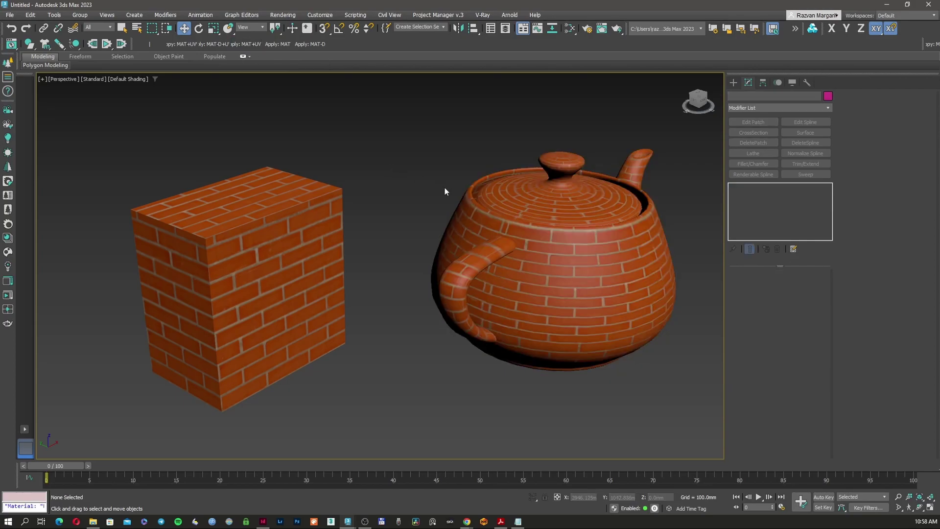
left_click(463, 208)
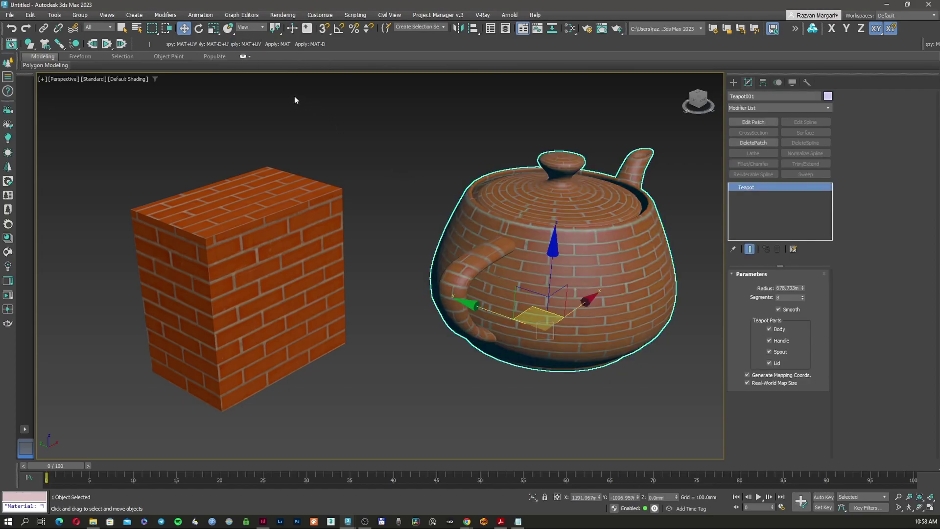
Create a cylinder with a radius of about 454 mm and a height of about 1372 mm beside the teapot's spout
middle_click_drag(571, 272, 490, 230, "alt")
mouse_move(485, 279)
middle_mouse_down("alt")
mouse_move(490, 304)
mouse_move(500, 287)
middle_mouse_up("alt")
left_click(733, 82)
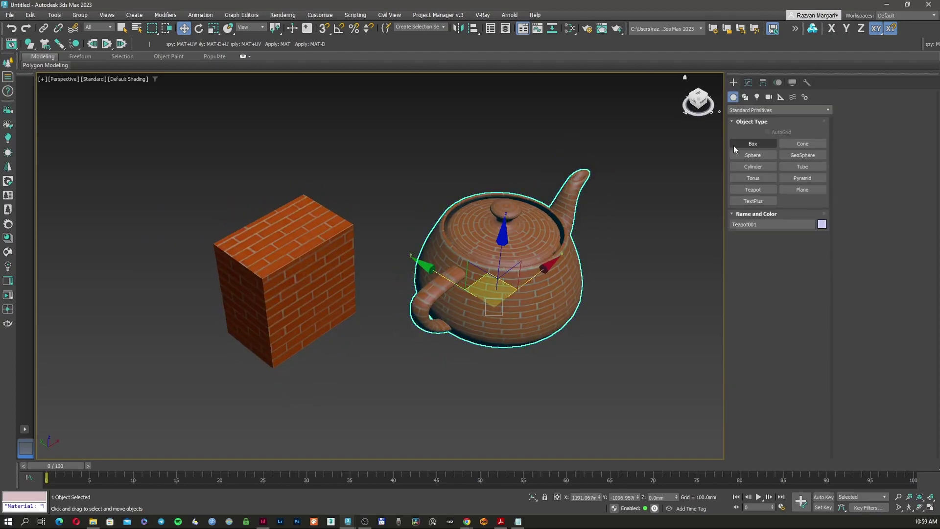
left_click(765, 156)
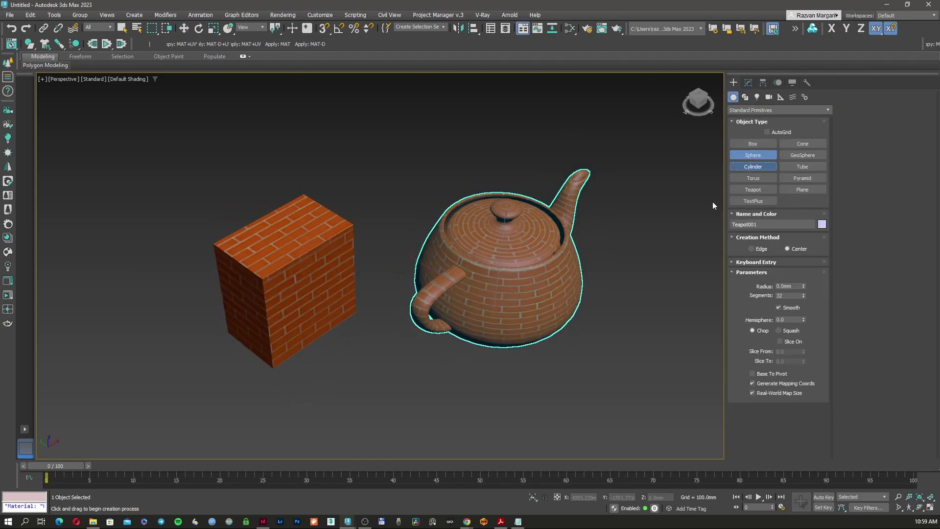
left_click_drag(648, 308, 688, 343)
left_click(671, 201)
middle_click_drag(671, 235, 669, 223, "alt")
middle_click_drag(669, 223, 560, 210)
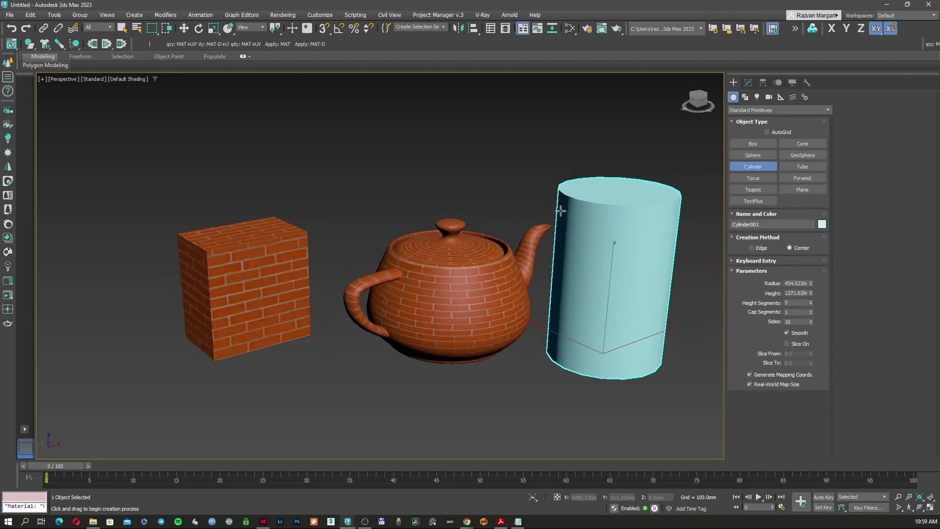
Apply the copied material to the cylinder with CPM_Pro Apply Material and place it against the box to compare the brick pattern
left_click(279, 45)
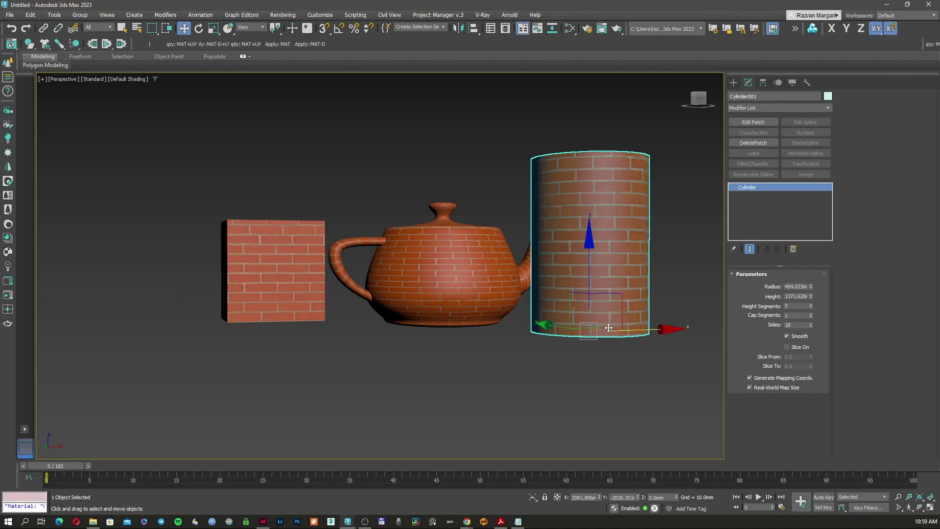
left_click_drag(607, 328, 346, 318)
scroll(260, 281, "up", 5)
middle_click_drag(260, 281, 324, 308, "alt")
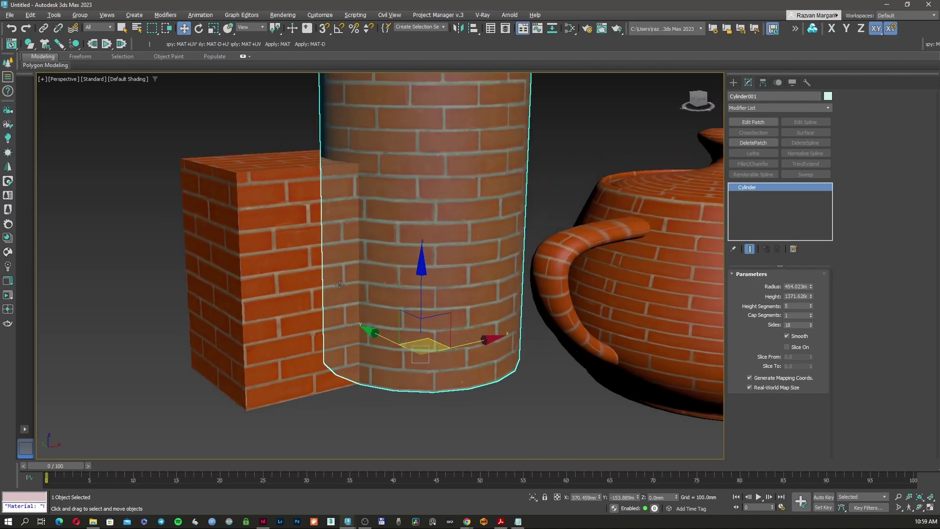
left_click(338, 255)
middle_click_drag(448, 267, 450, 256)
scroll(441, 254, "up", 5)
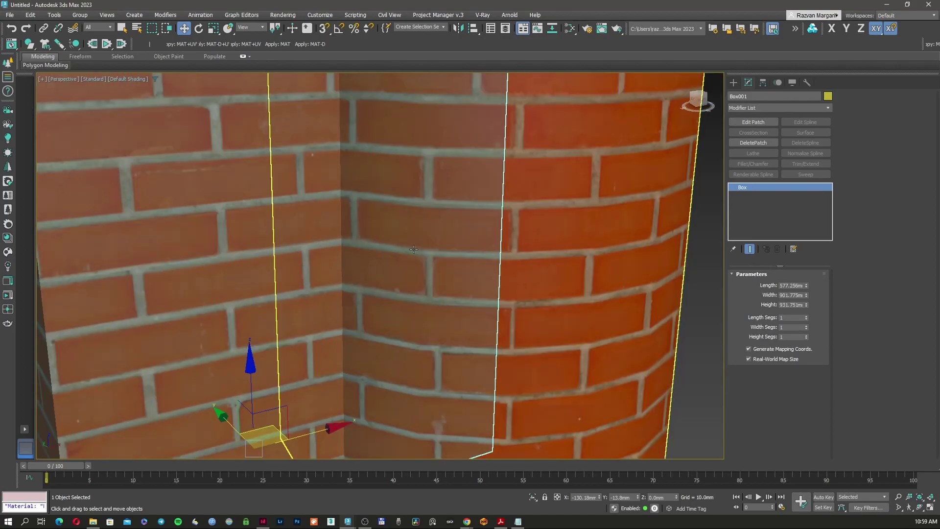
scroll(424, 255, "down", 2)
scroll(425, 254, "down", 5)
middle_click_drag(441, 260, 388, 263)
Move the cylinder away from the box to the spout side of the teapot
left_click(387, 268)
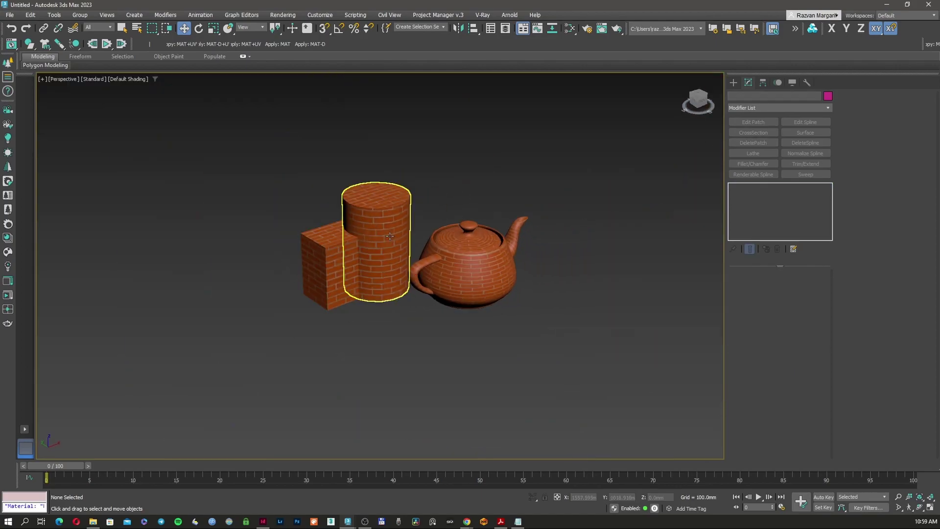
left_click_drag(387, 268, 560, 257)
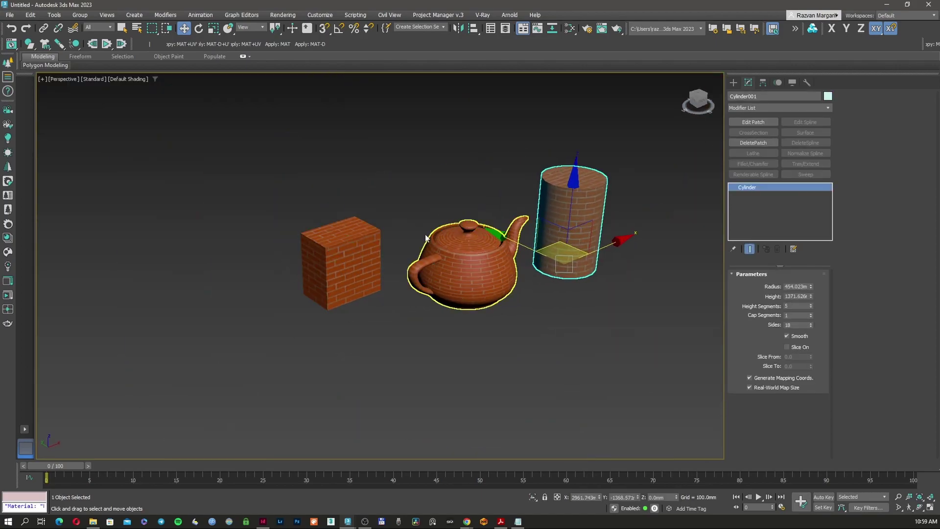
scroll(381, 250, "up", 3)
scroll(381, 251, "up", 3)
scroll(271, 269, "down", 3)
middle_click_drag(271, 268, 315, 266)
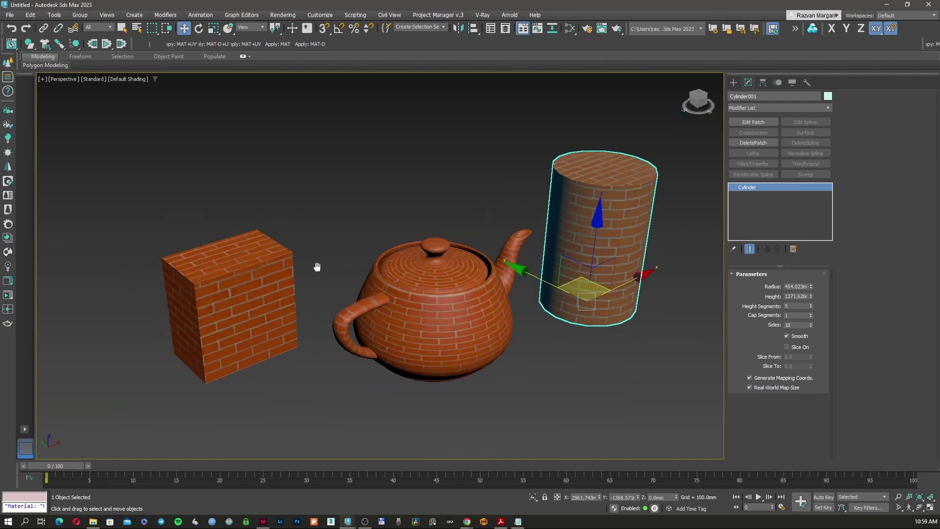
Create a box about 413 mm long and 620 mm wide in the second scene's maximized Perspective viewport, and increase its height
left_click(908, 4)
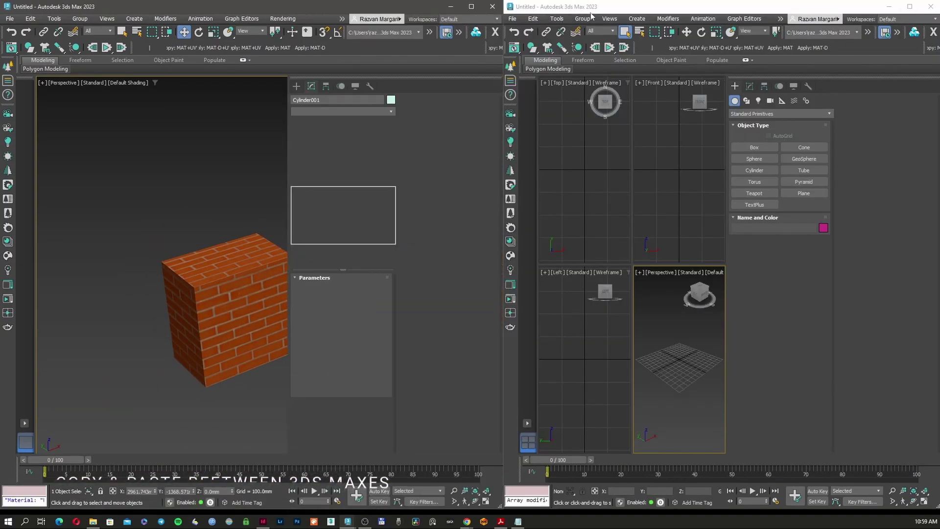
left_click(675, 313)
key("alt+w")
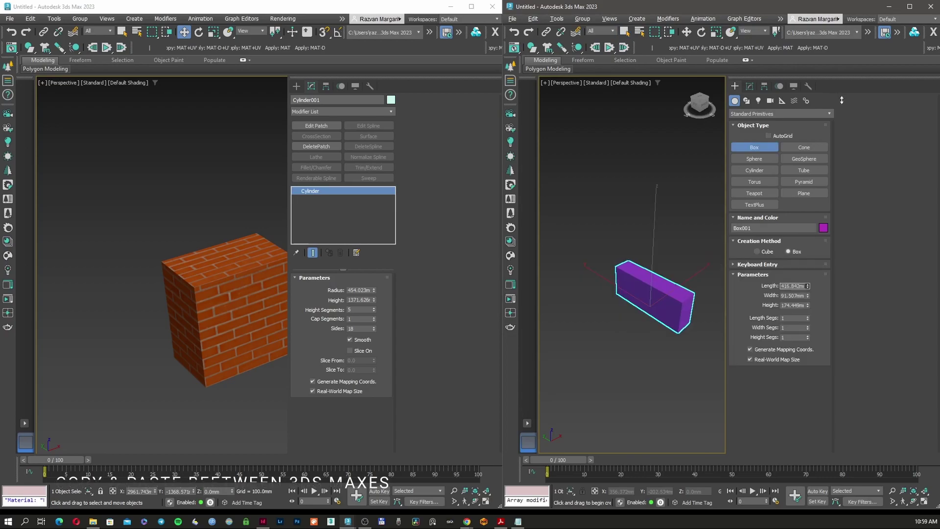
left_click_drag(841, 98, 841, 93)
left_click_drag(808, 296, 880, 216)
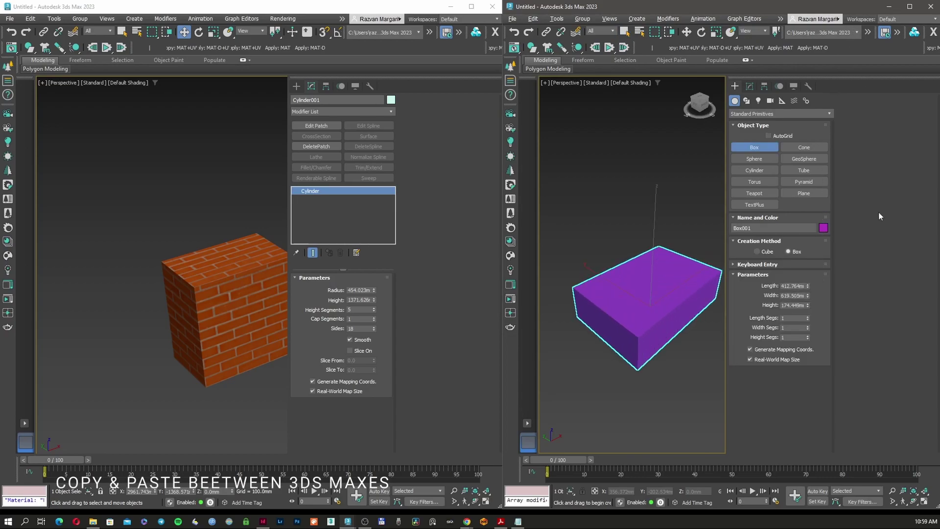
left_click_drag(808, 305, 803, 176)
right_click(686, 205)
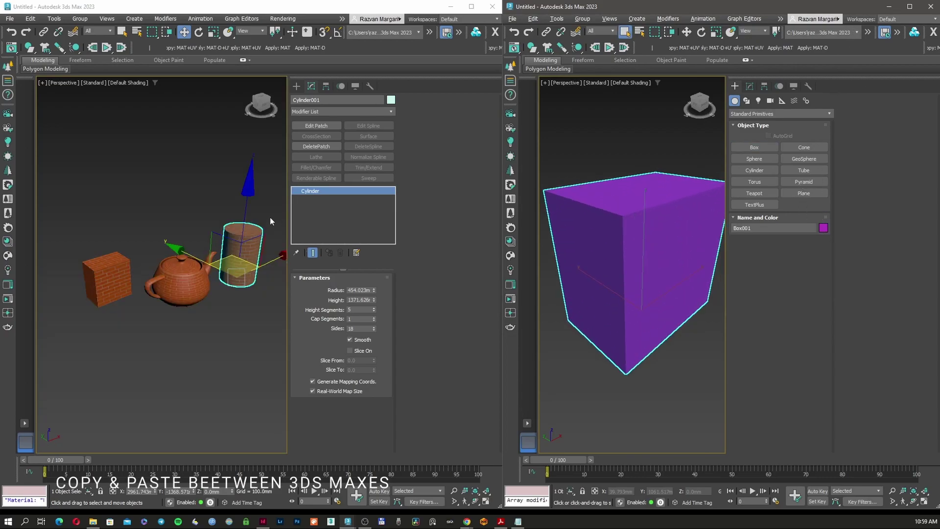
Copy the brick material and mapping from the box in the first scene with CPM_Pro Copy Material And Mapping
left_click(96, 247)
scroll(102, 245, "up", 2)
left_click(106, 274)
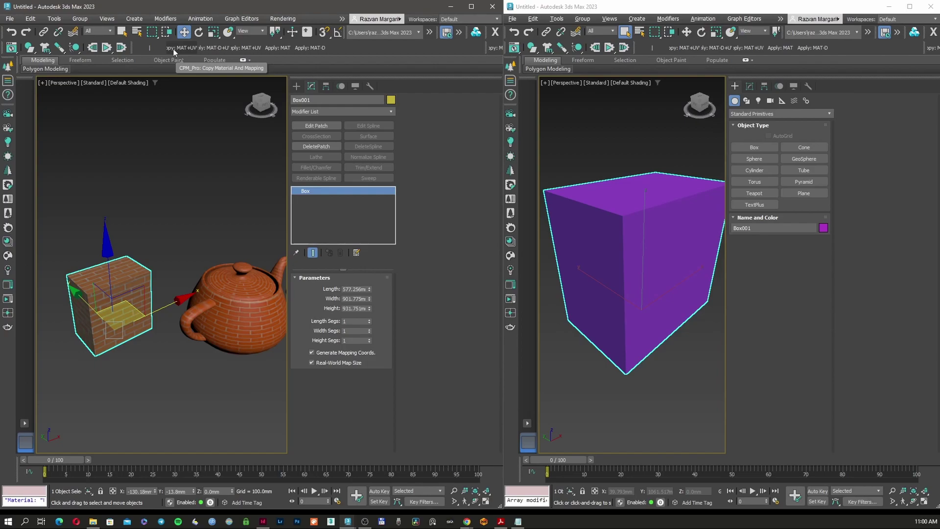
left_click(147, 208)
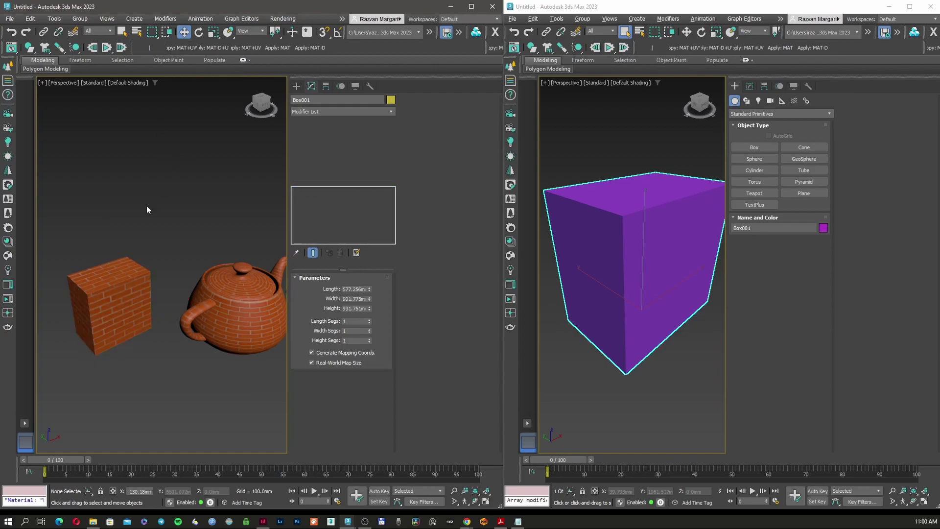
left_click(107, 267)
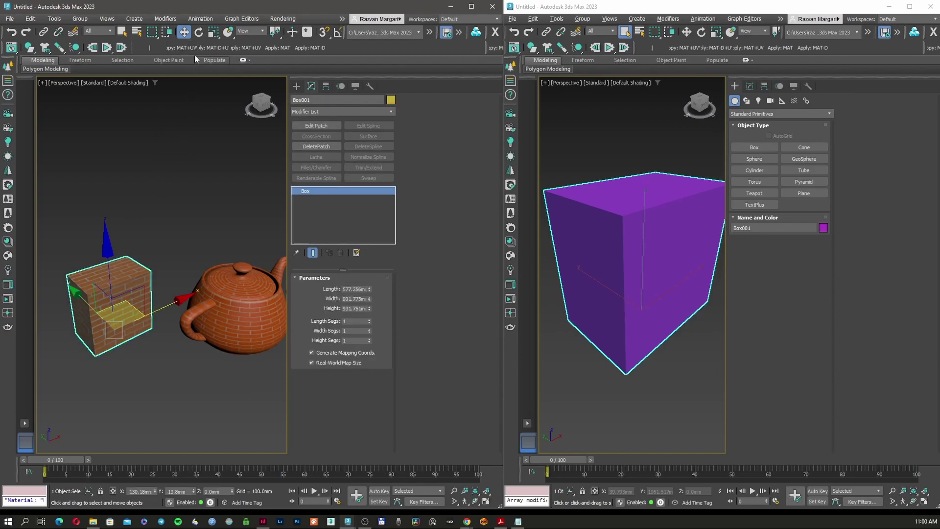
left_click(180, 49)
Apply the copied brick material to the second scene's box with CPM_Pro Apply Material And UVW, and compare the brick pattern on both boxes
left_click(617, 227)
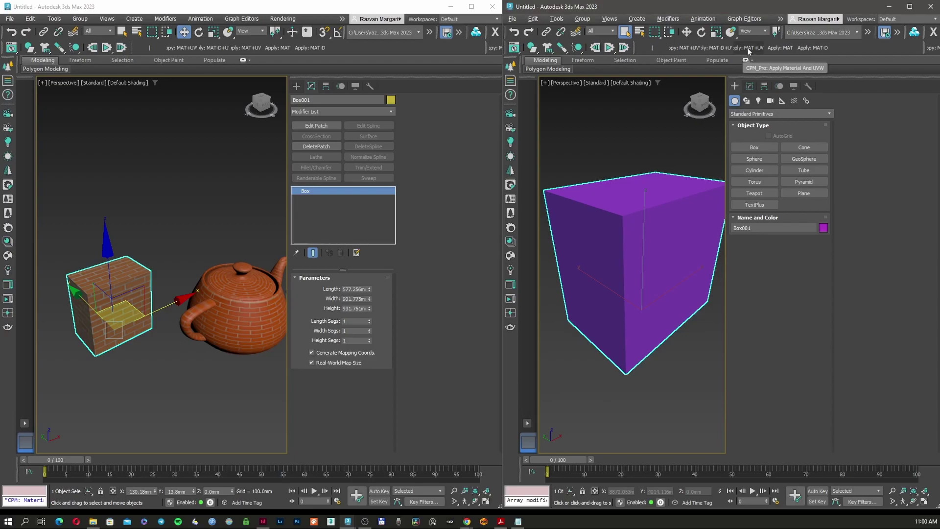
left_click(748, 49)
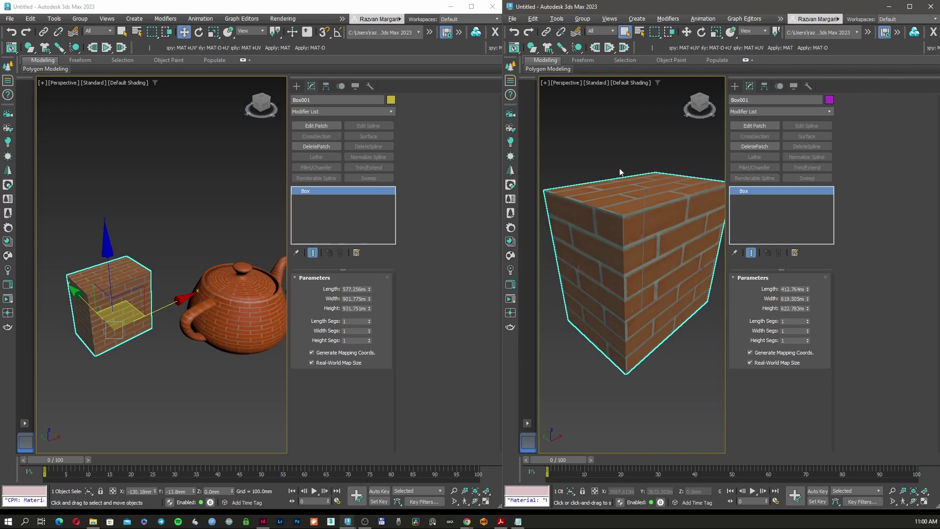
left_click(602, 162)
left_click(630, 234)
middle_click_drag(633, 241, 622, 217, "alt")
middle_click_drag(196, 272, 221, 266)
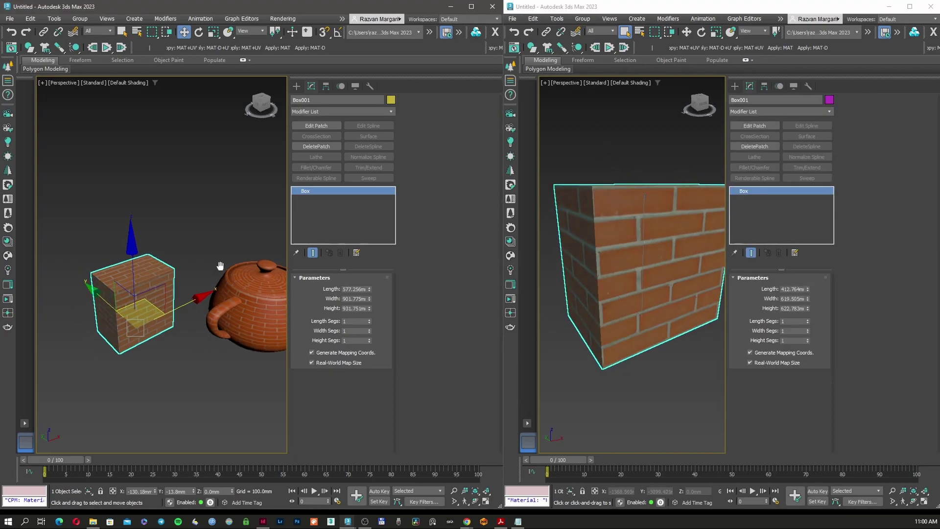
scroll(146, 297, "up", 6)
scroll(150, 294, "down", 2)
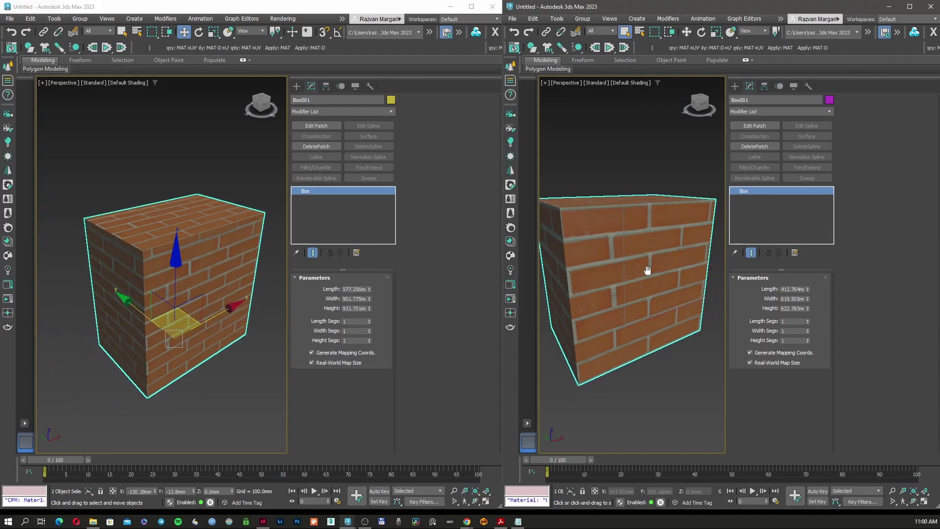
middle_click_drag(646, 269, 721, 214)
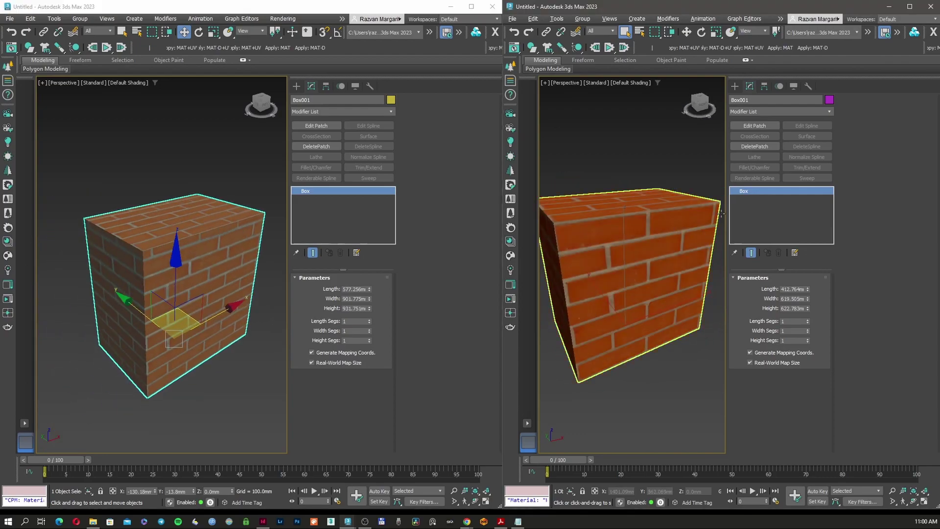
Delete the second scene's box and create a geosphere with a radius of about 417 mm in its place
left_click(735, 86)
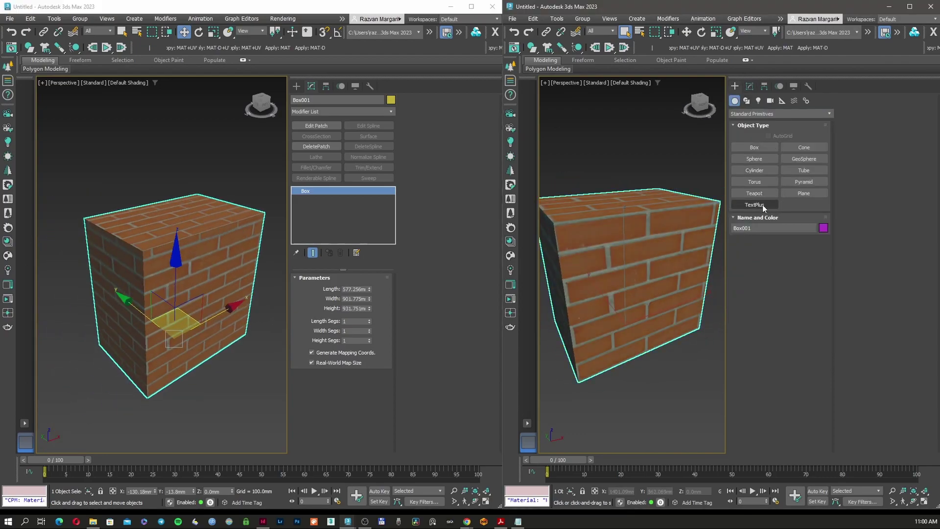
key("Delete")
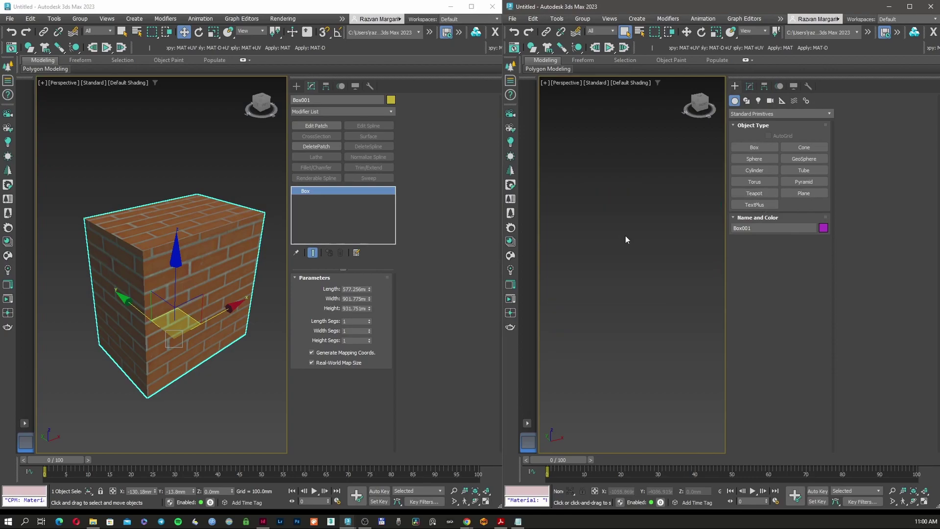
left_click(777, 160)
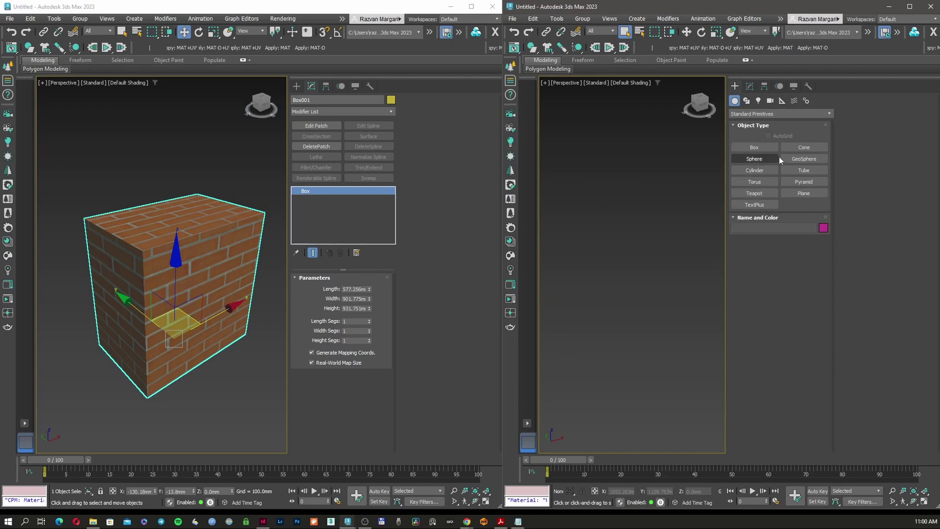
left_click(782, 159)
left_click_drag(642, 316, 654, 275)
right_click(655, 275)
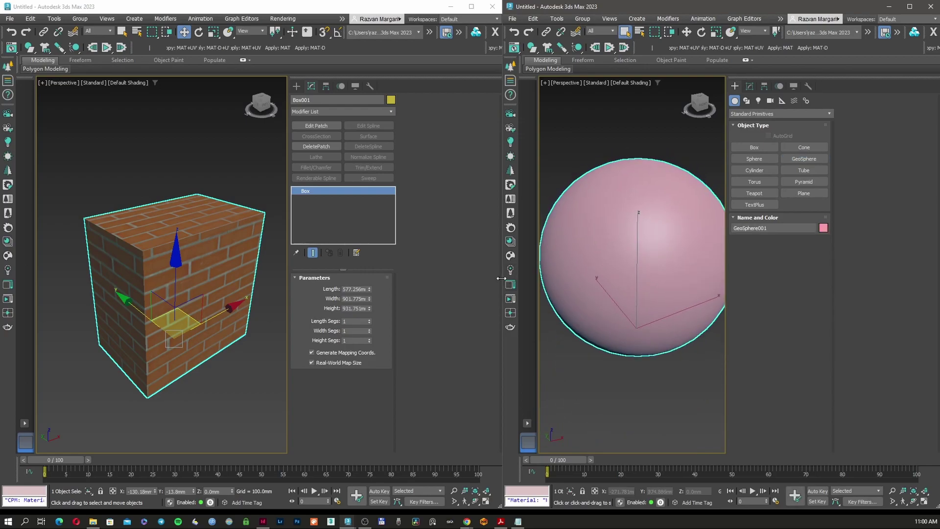
Widen the second 3ds Max window and apply the copied brick material to the geosphere with CPM_Pro Apply Material And UVW
left_click_drag(501, 278, 457, 279)
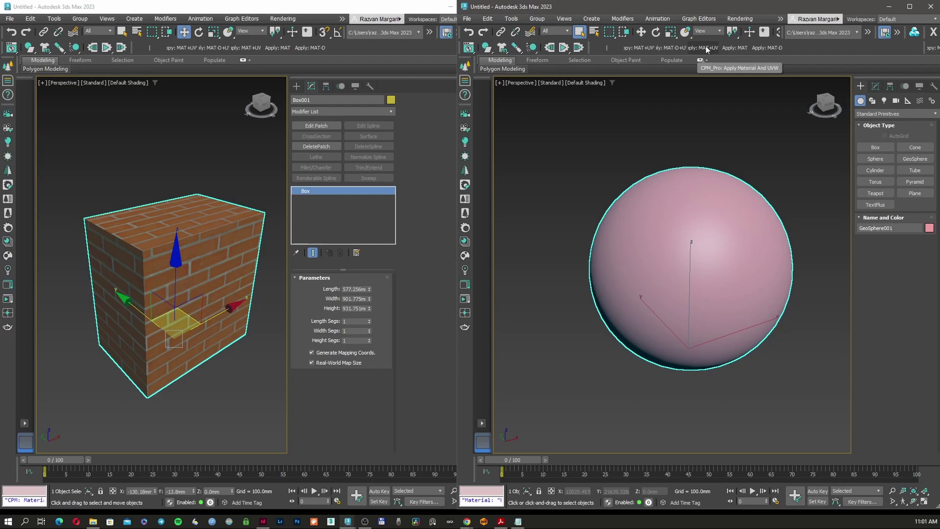
left_click(706, 46)
scroll(687, 258, "up", 3)
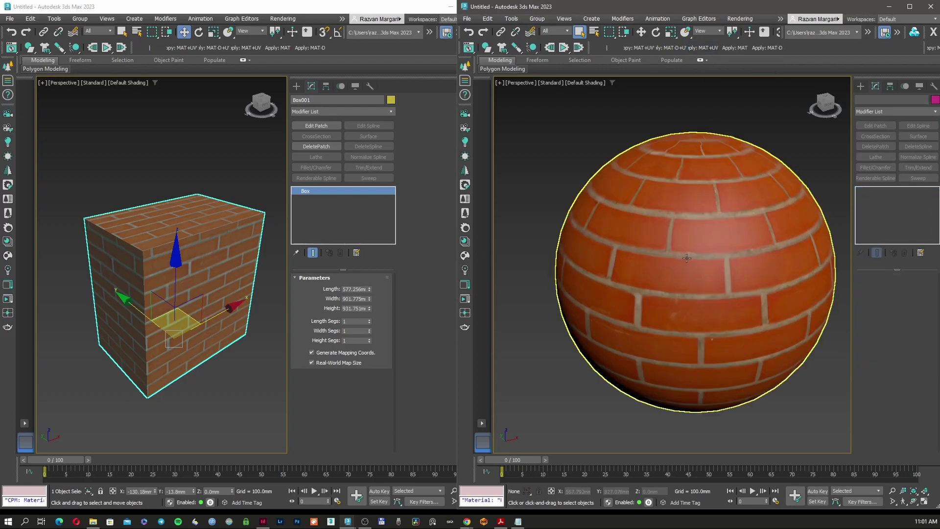
left_click(700, 259)
middle_click_drag(698, 267, 694, 297, "alt")
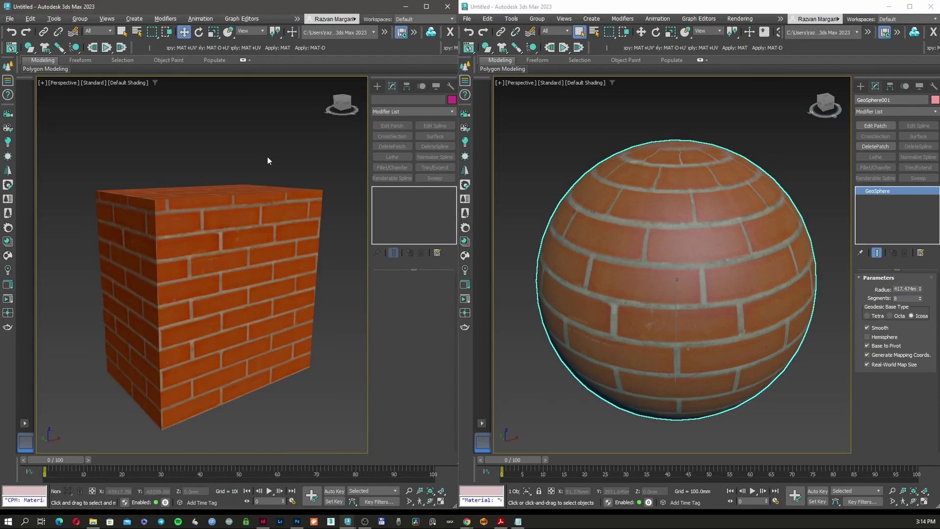
Add a UVW Map modifier to the brick box in the first scene
left_click(236, 204)
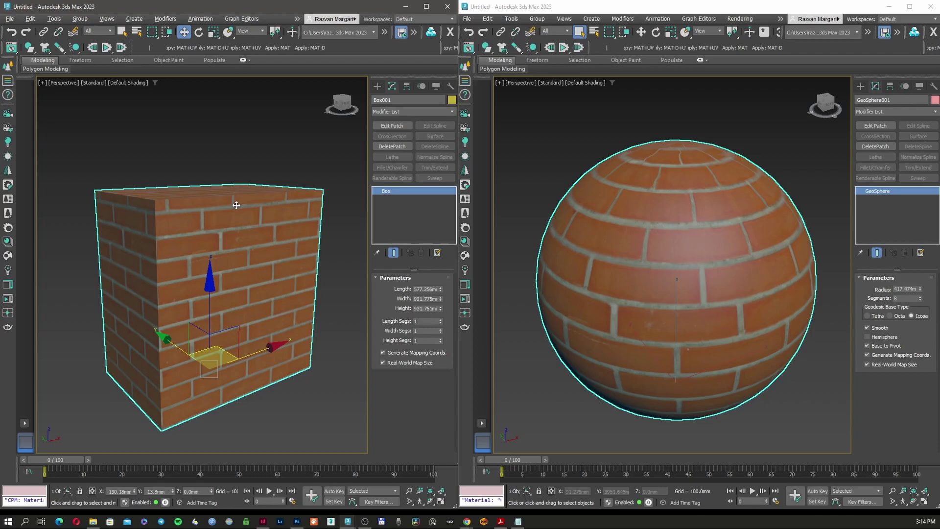
left_click(404, 112)
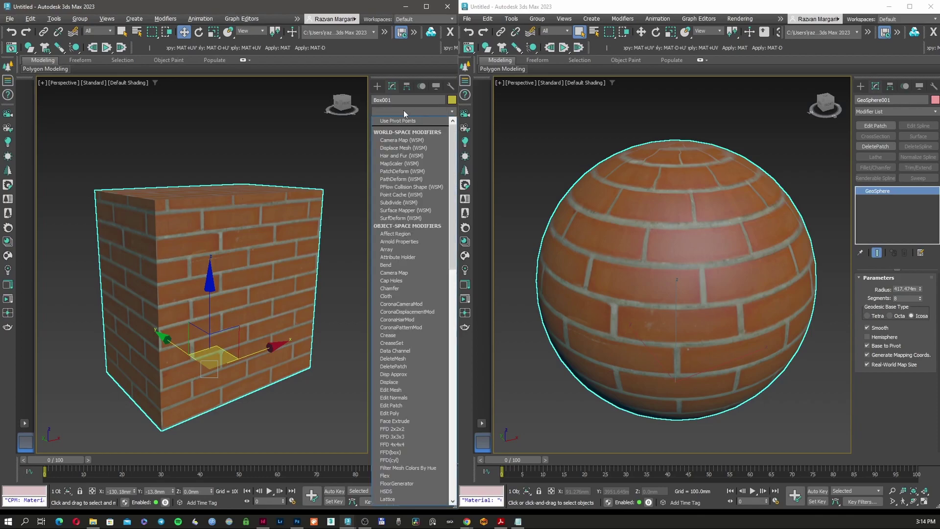
key("u")
key("Down")
key("Down")
key("Down")
key("Down")
key("Down")
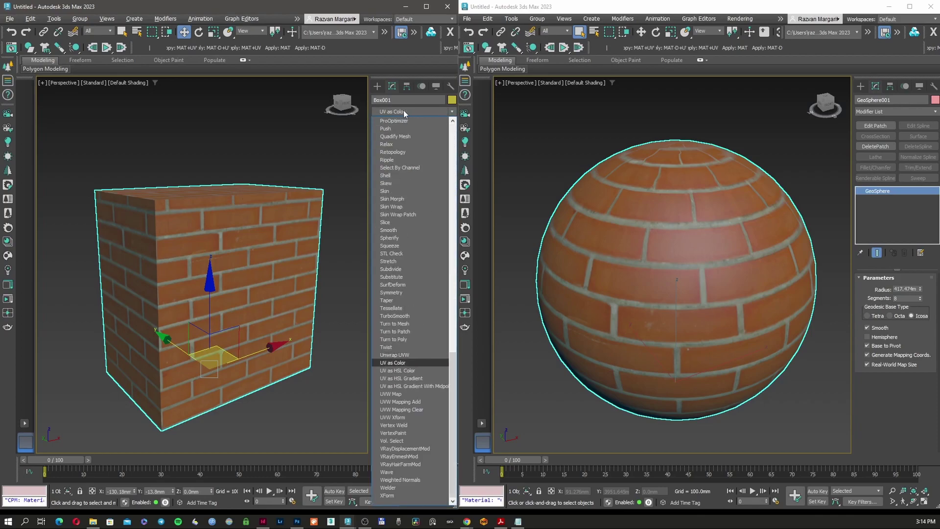
key("Return")
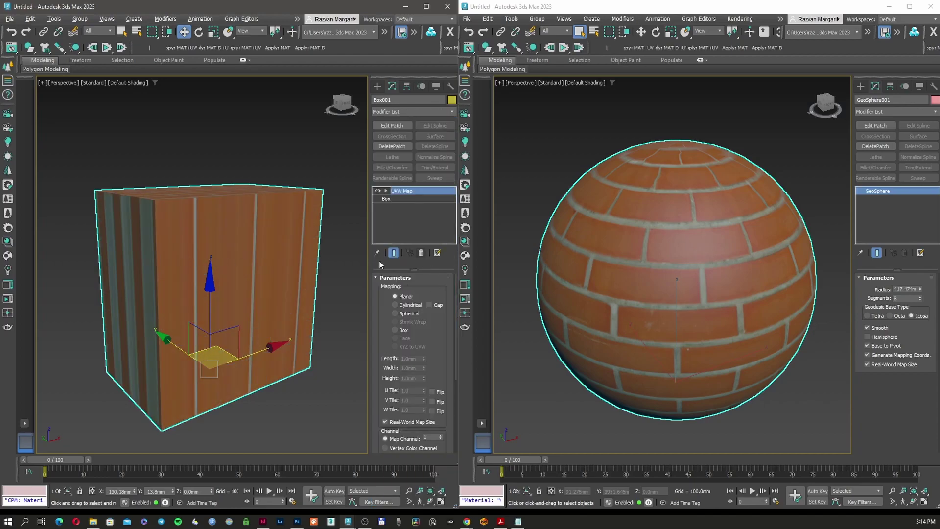
Copy the box's material and UVW Map with CPM_Pro Copy Material And Mapping and go to the geosphere in the second scene
left_click(219, 143)
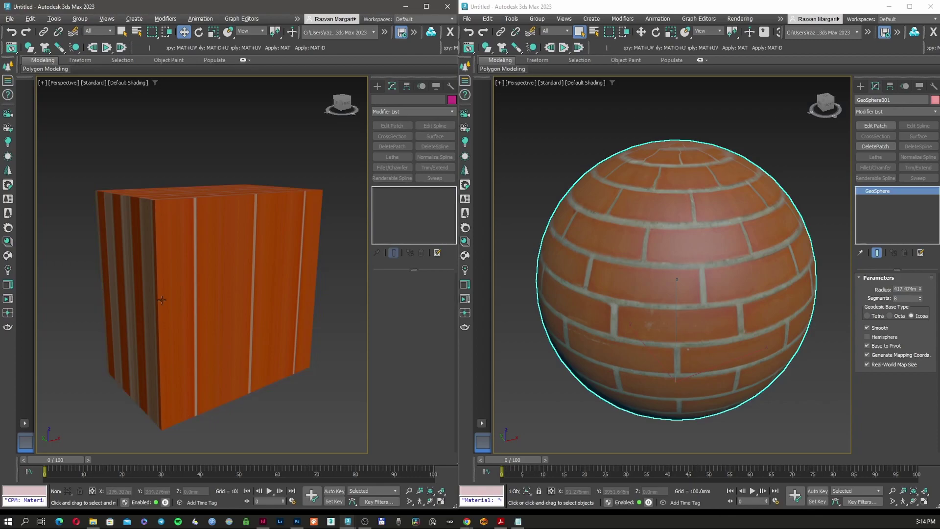
left_click(196, 189)
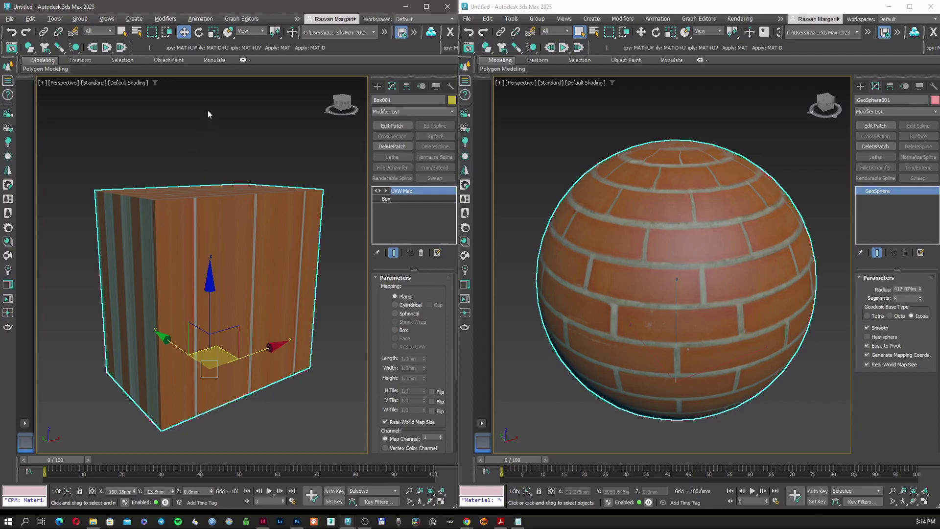
left_click(185, 48)
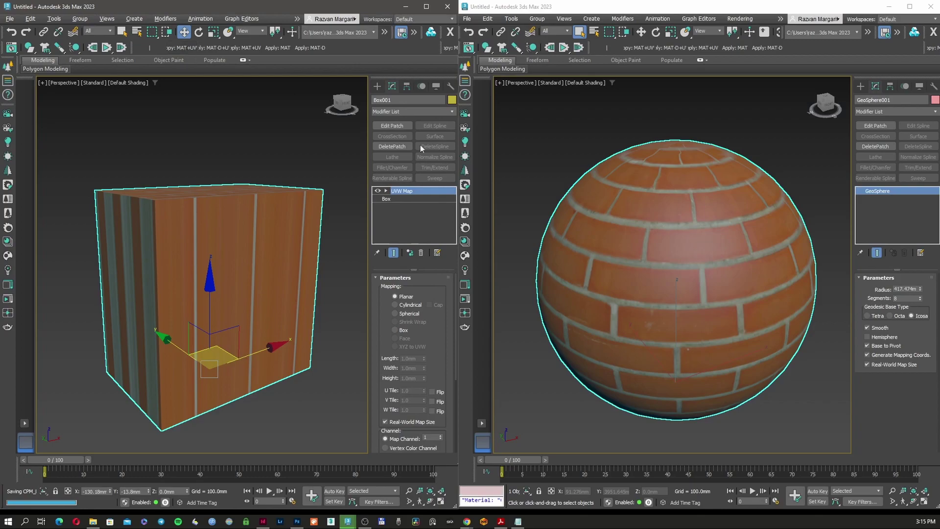
left_click(675, 262)
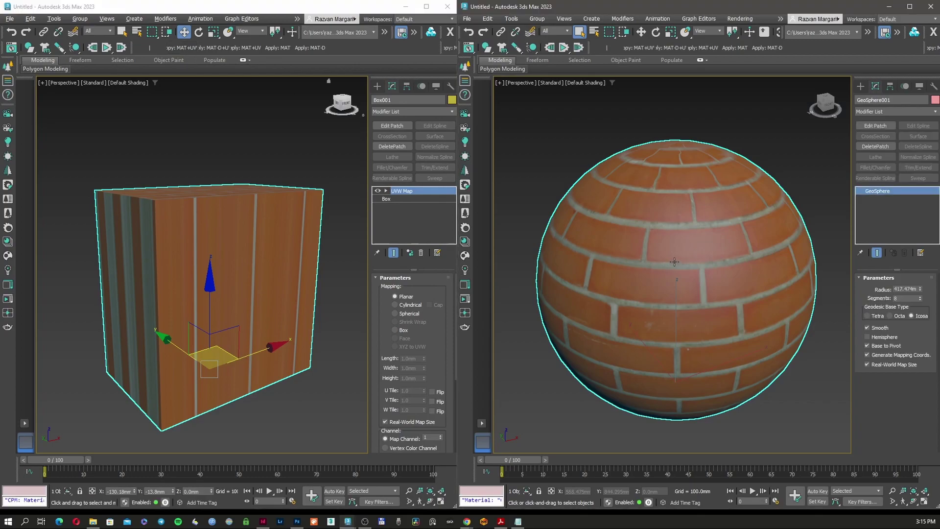
left_click(642, 50)
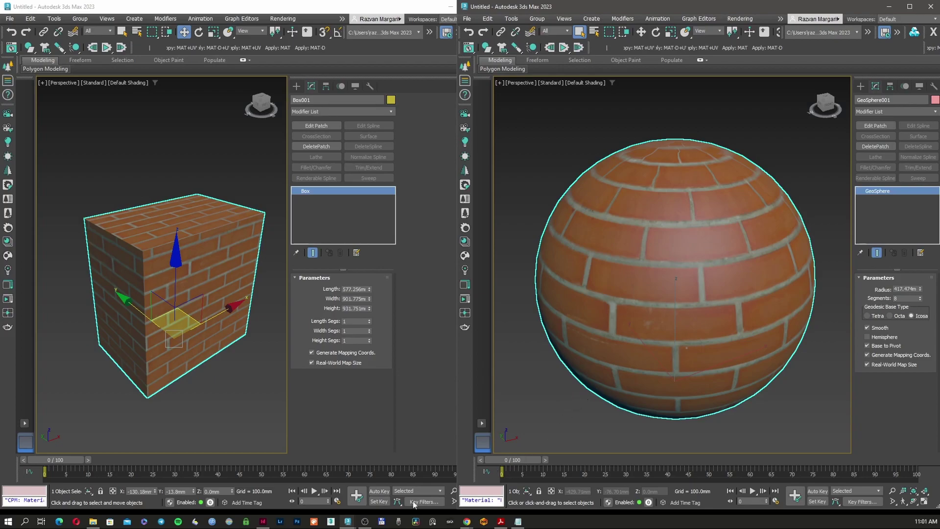
Switch to the Gumroad checkout page in Chrome and examine the VAT and total price of the Copy Paste Materials script
mouse_move(468, 522)
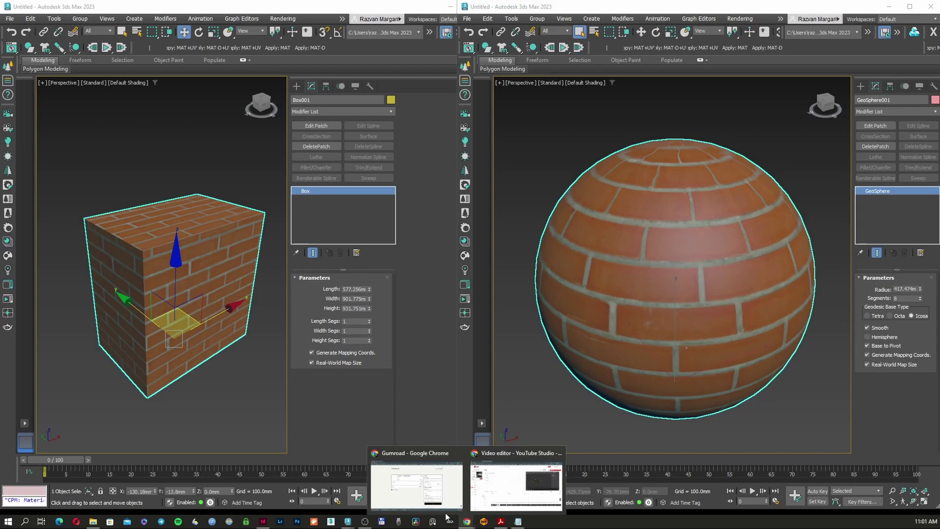
left_click(416, 477)
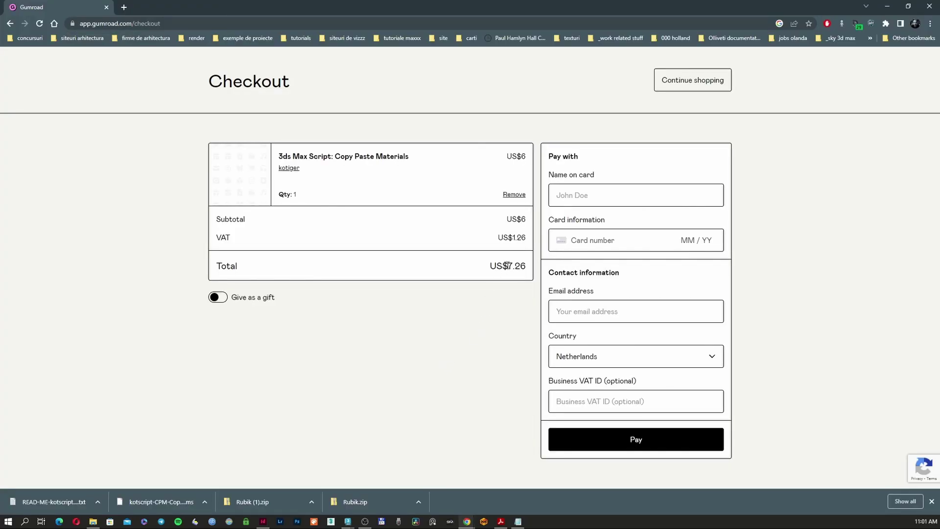
left_click_drag(508, 265, 518, 265)
double_click(222, 238)
left_click(505, 312)
left_click_drag(509, 268, 529, 269)
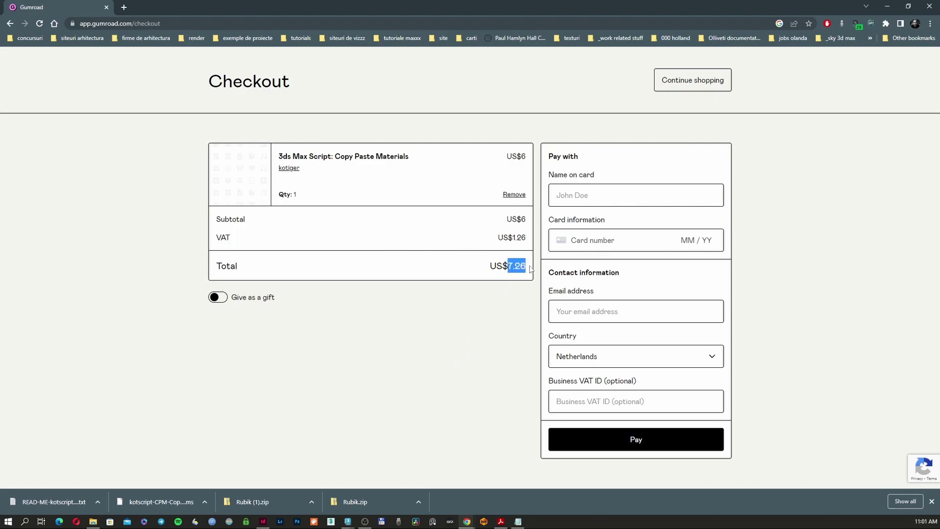